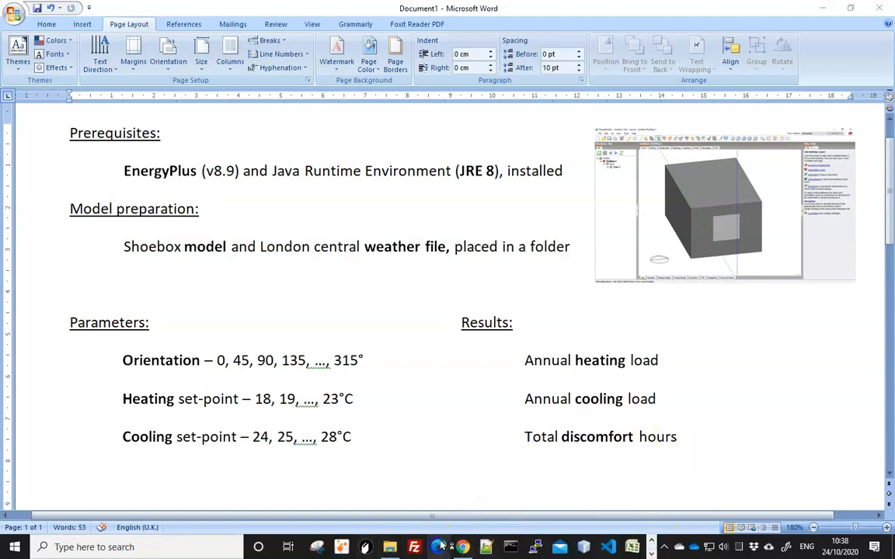
Switch to Edge, go to the jEPlus website and download jEPlus_v2.1.0.zip from its SourceForge page.
click(440, 547)
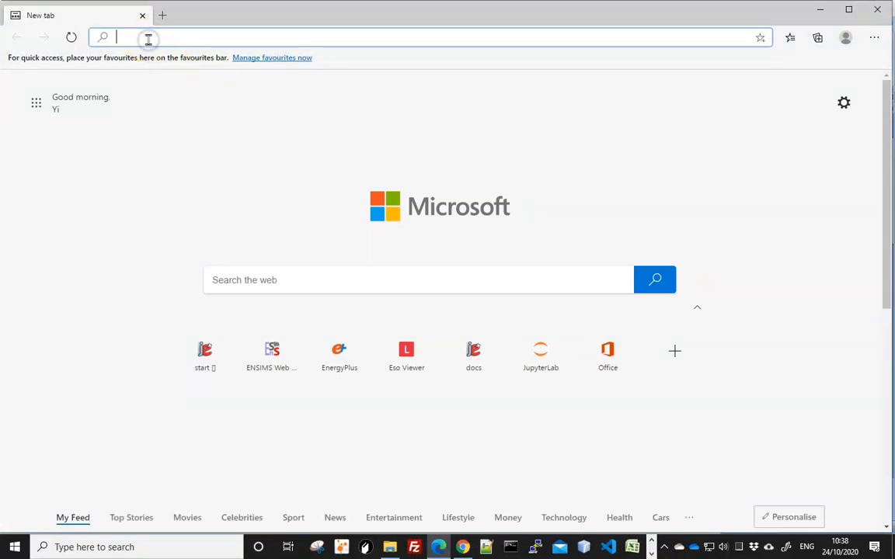
text(jep)
key(Return)
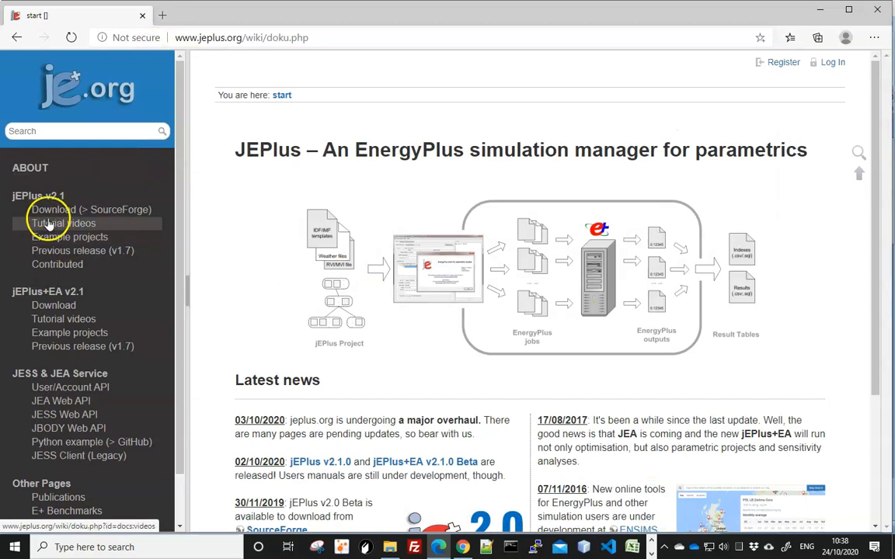
click(54, 209)
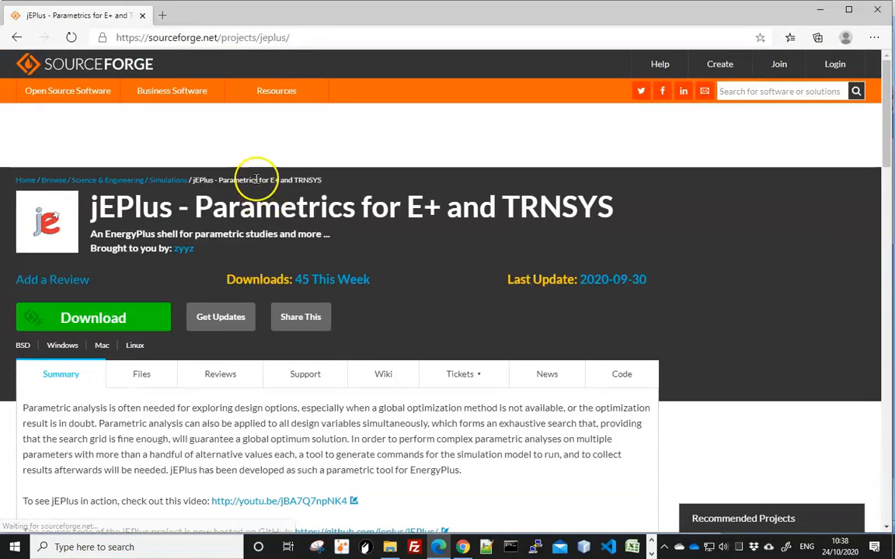
click(92, 325)
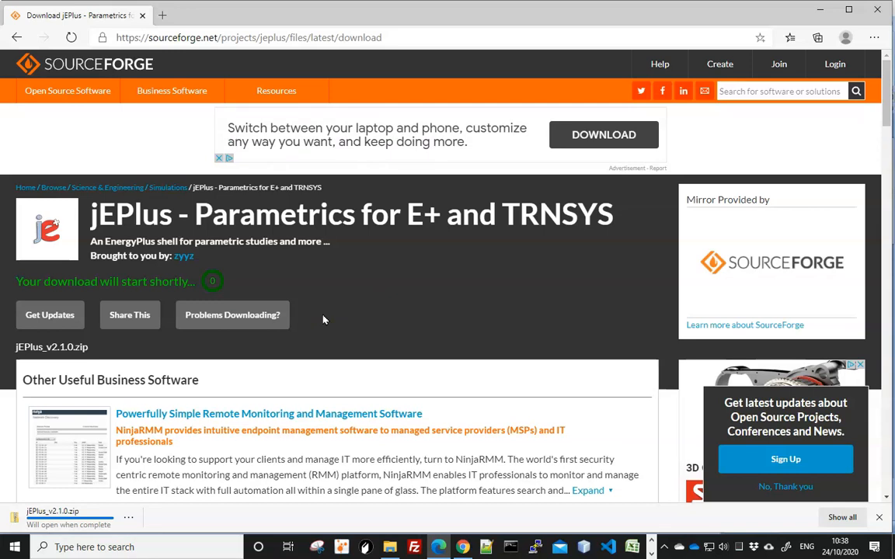
Open the downloaded jEPlus_v2.1.0.zip and copy its jEPlus_v2.1.0 folder to the Desktop.
click(78, 516)
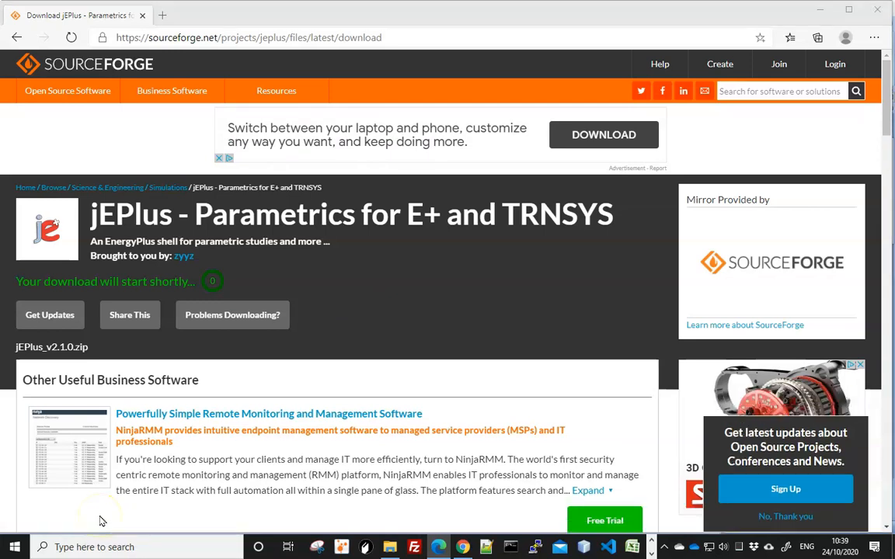
right_click(389, 221)
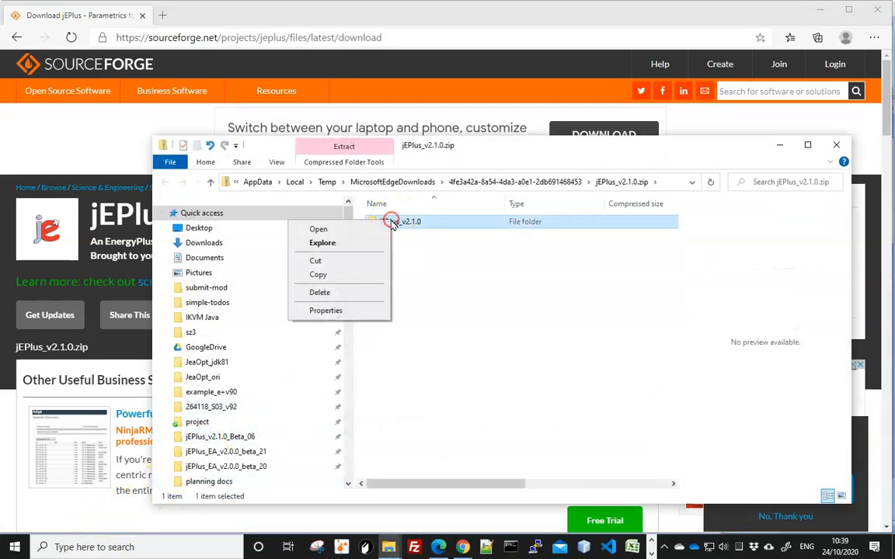
click(315, 276)
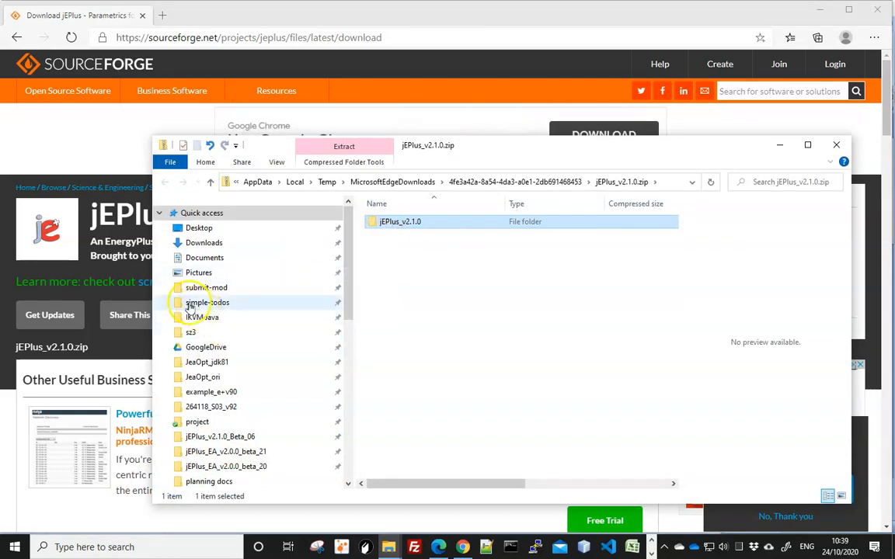
click(199, 228)
right_click(404, 397)
click(296, 232)
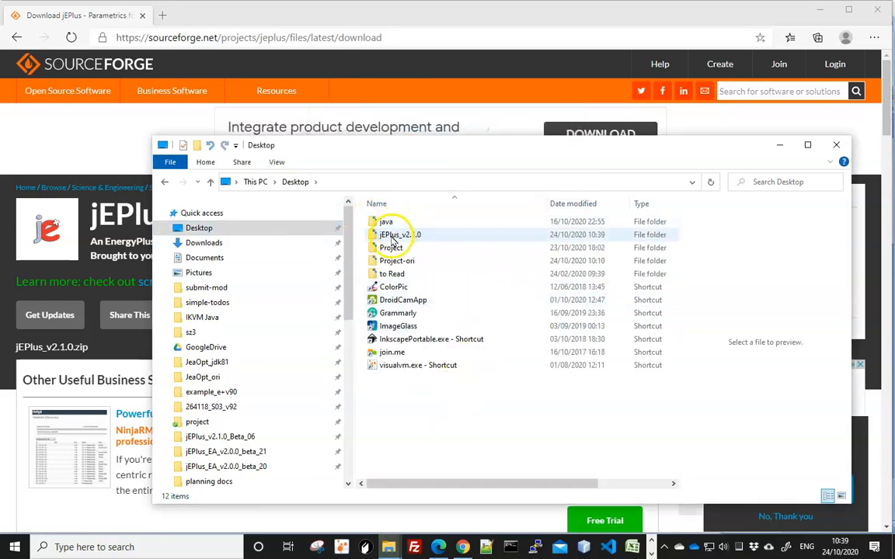
Launch jEPlus.jar from the jEPlus_v2.1.0 folder on the Desktop and dismiss the about window.
double_click(393, 234)
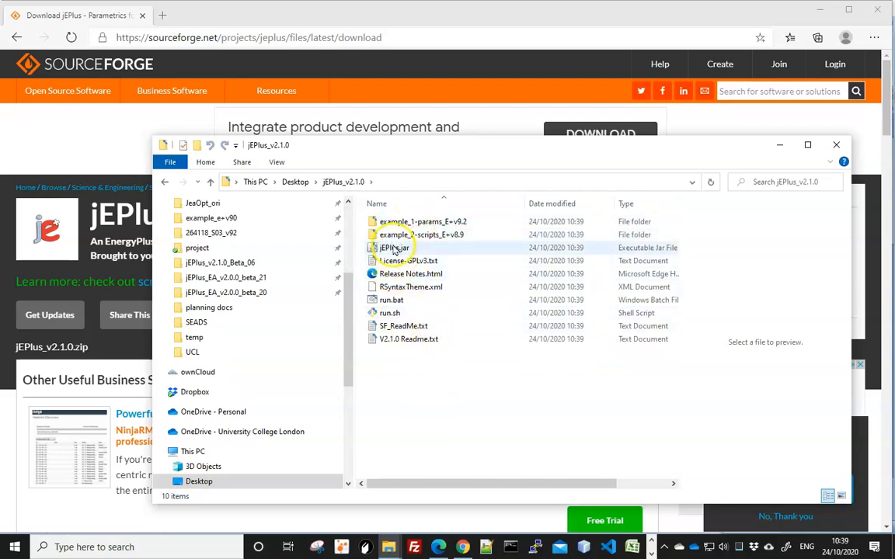
click(391, 247)
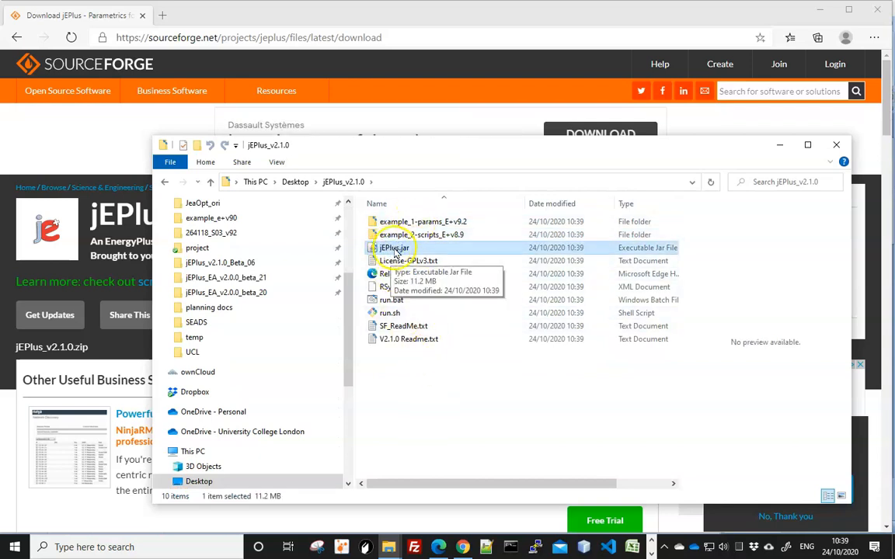
double_click(391, 249)
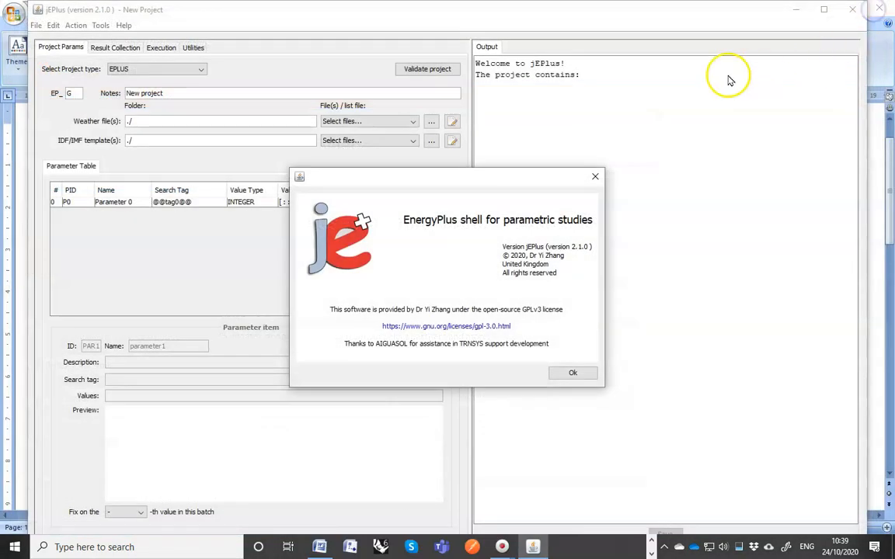
click(576, 371)
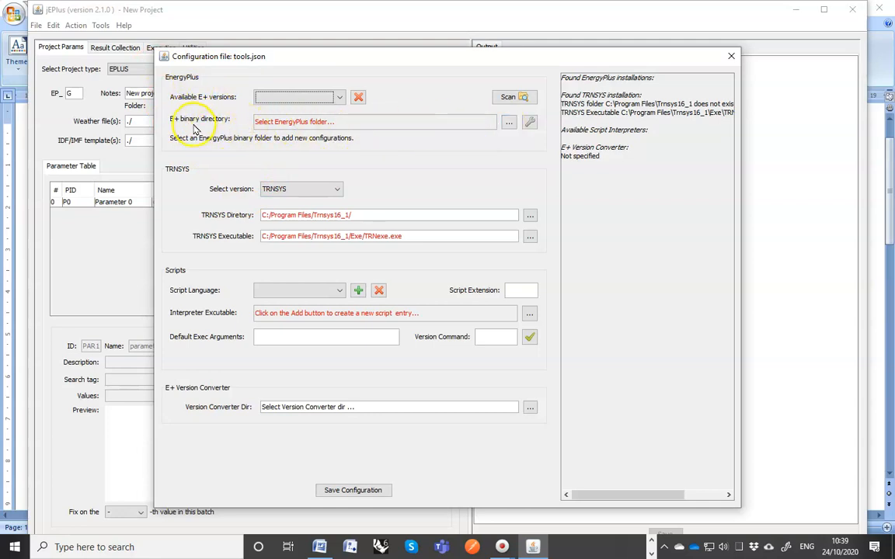
Set the EnergyPlus binary directory to C:\bin\EnergyPlusV8-9-0 and save the tools configuration.
click(509, 124)
click(423, 28)
scroll(359, 88, up, 2)
click(270, 92)
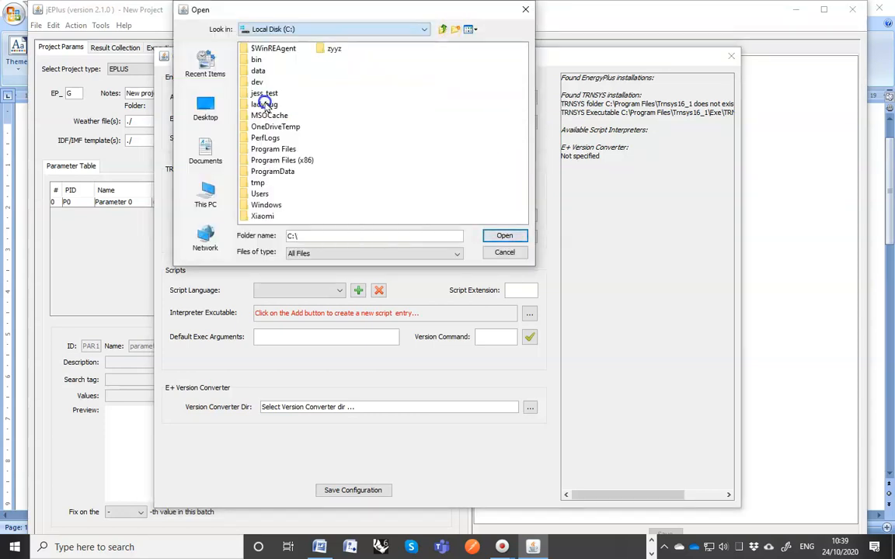
double_click(256, 59)
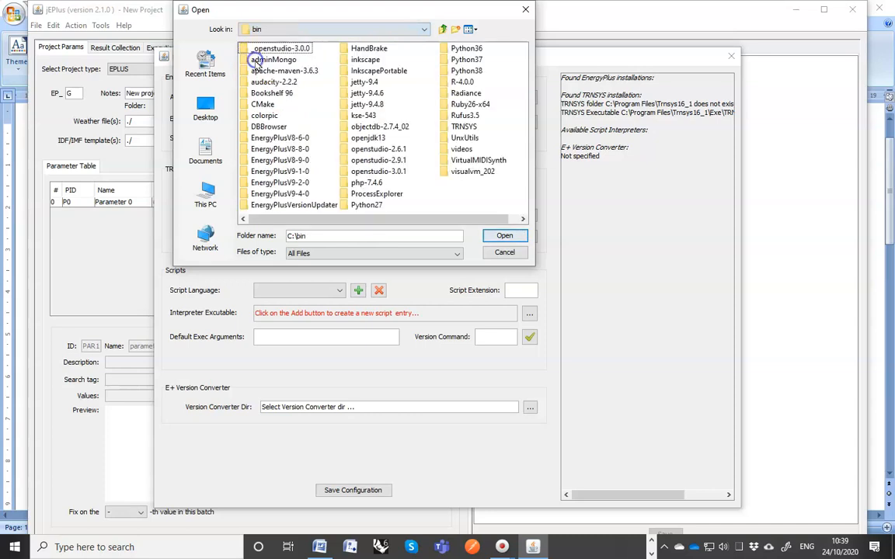
click(279, 160)
click(505, 235)
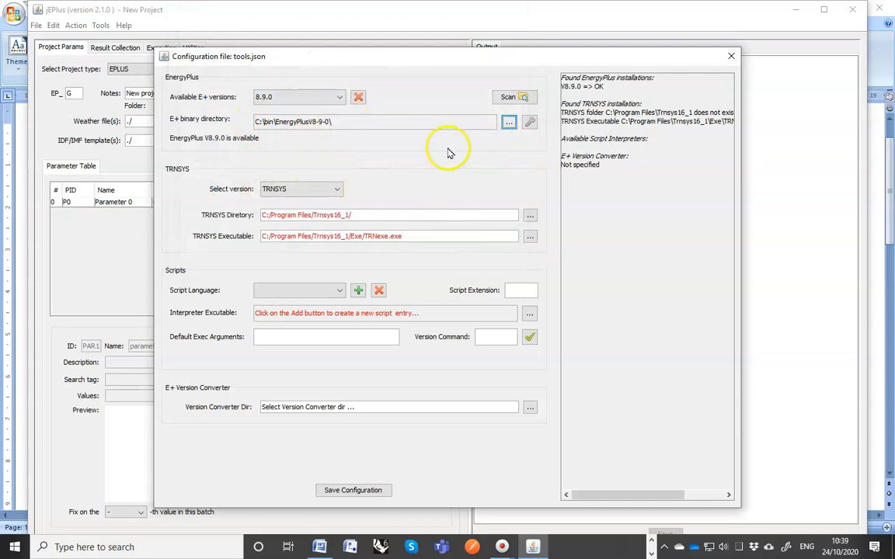
click(355, 488)
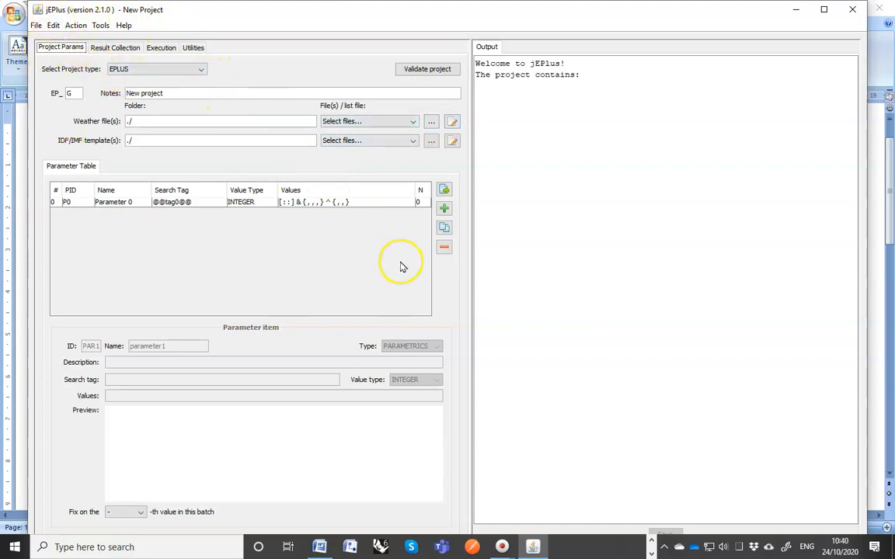
Choose the London St James Park EPW file in the Desktop's Project folder as the project's weather file.
click(431, 123)
click(339, 31)
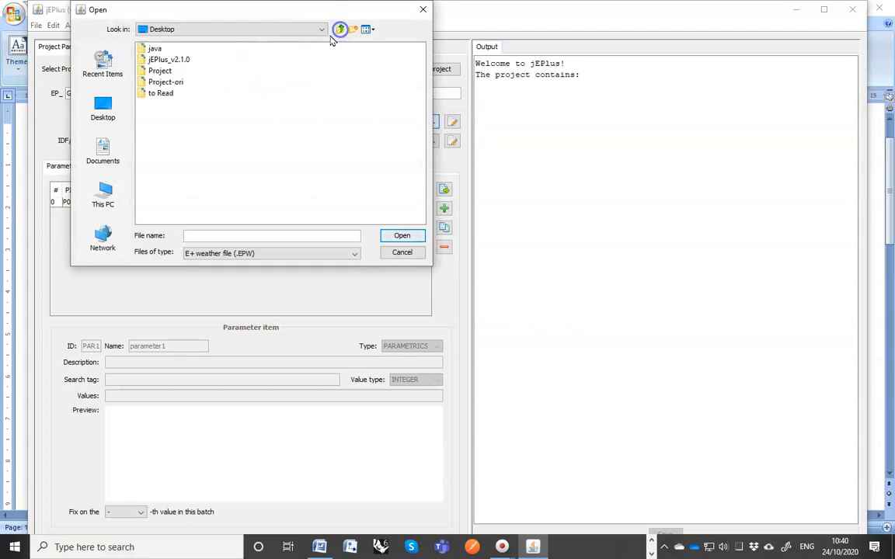
double_click(160, 71)
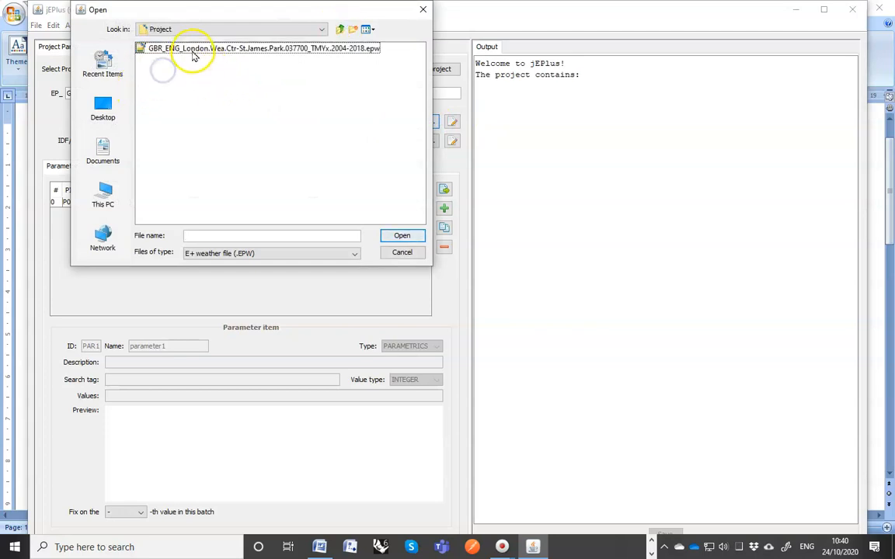
click(194, 54)
click(401, 235)
Choose shoebox-base.idf in the Desktop's Project folder as the project's IDF/IMF template.
click(431, 142)
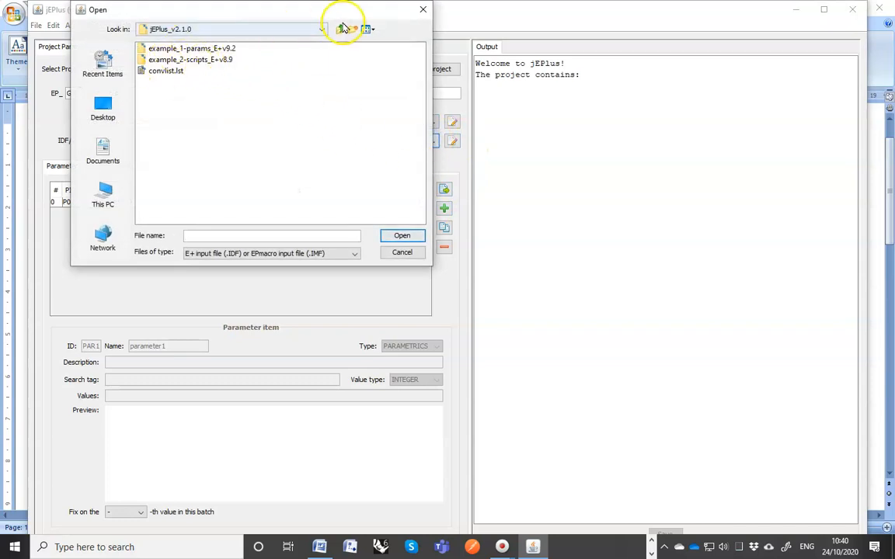
click(343, 26)
double_click(160, 73)
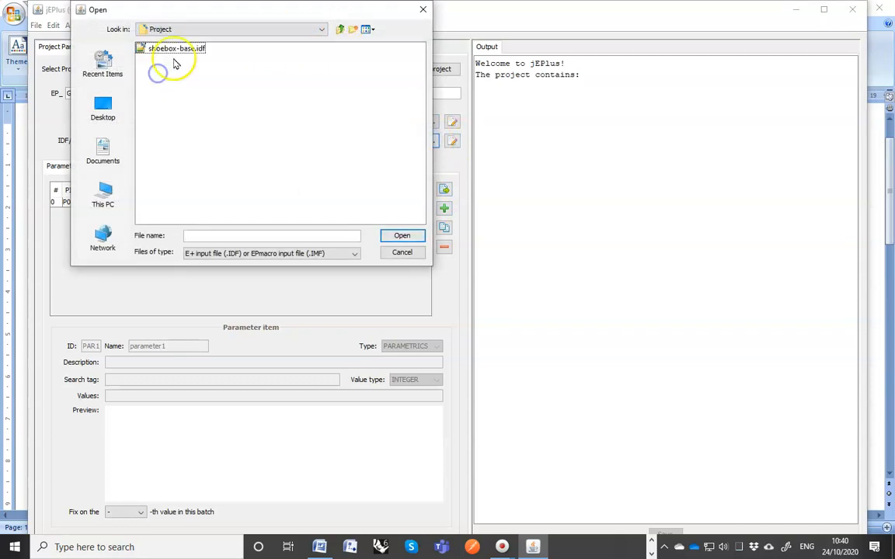
click(174, 48)
click(400, 235)
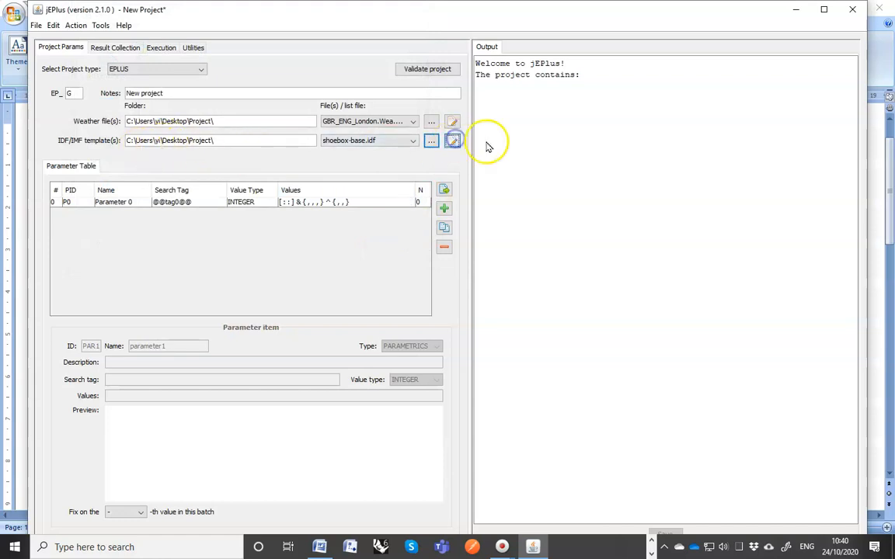
Open the shoebox-base.idf template in the built-in editor and skim its contents.
click(452, 141)
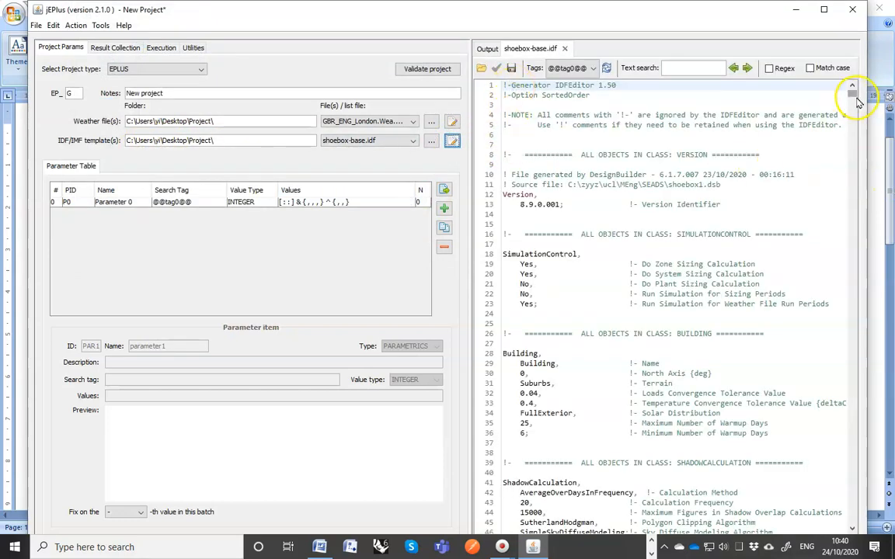
scroll(592, 277, down, 4)
scroll(591, 533, up, 4)
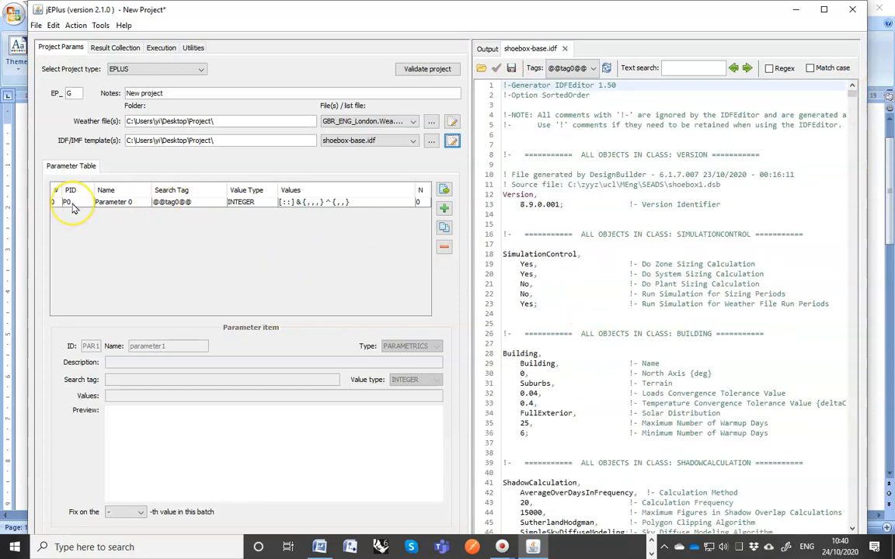
Set both the name and the description of parameter P0 to Orientation.
click(294, 204)
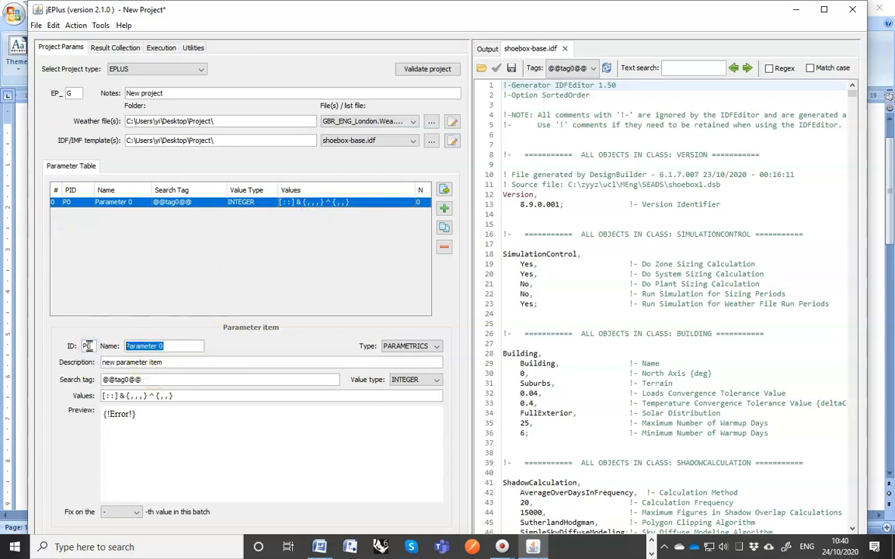
text(Orientation)
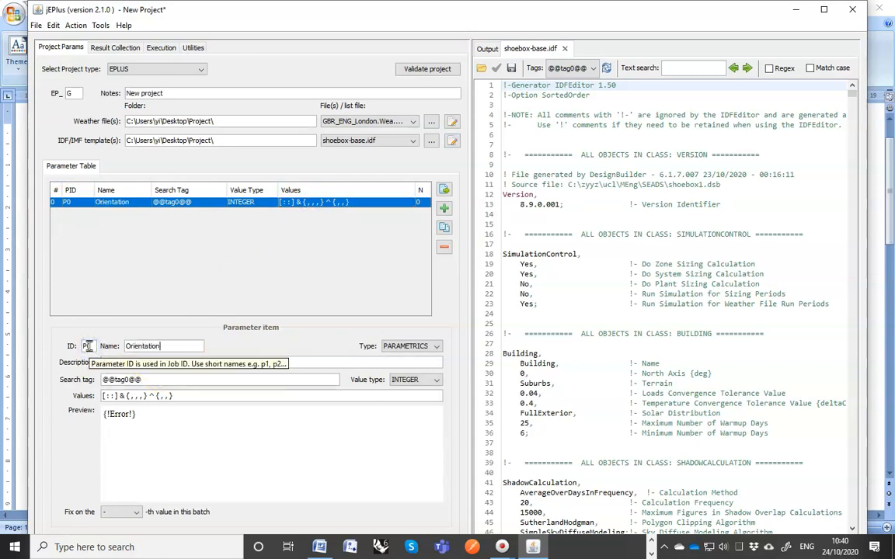
click(202, 362)
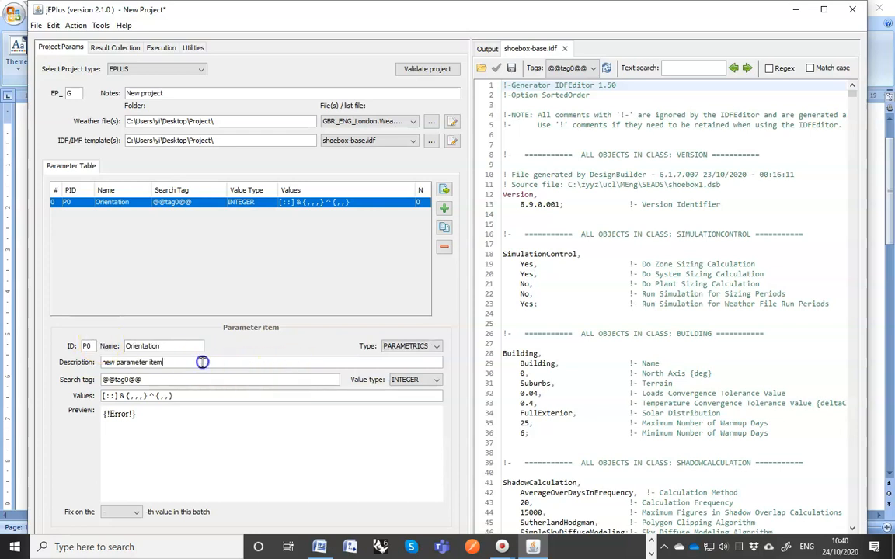
shift+click(94, 365)
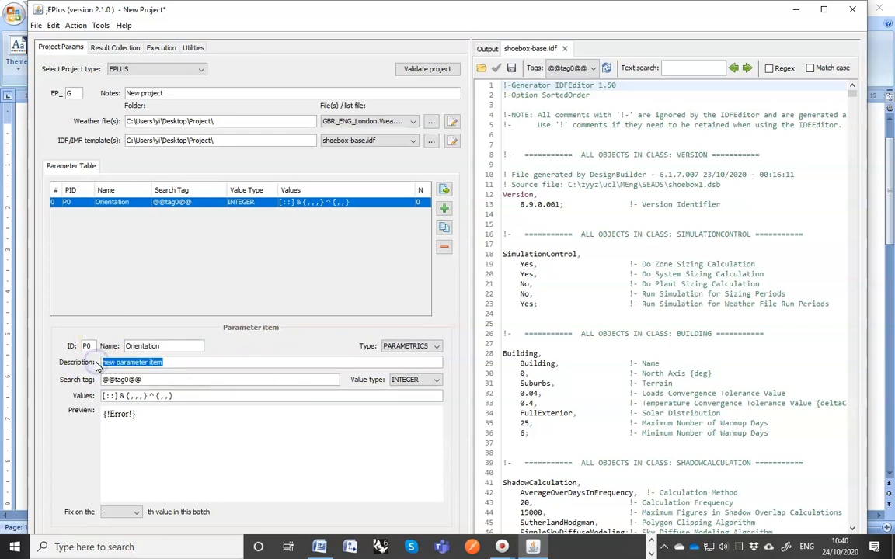
text(or)
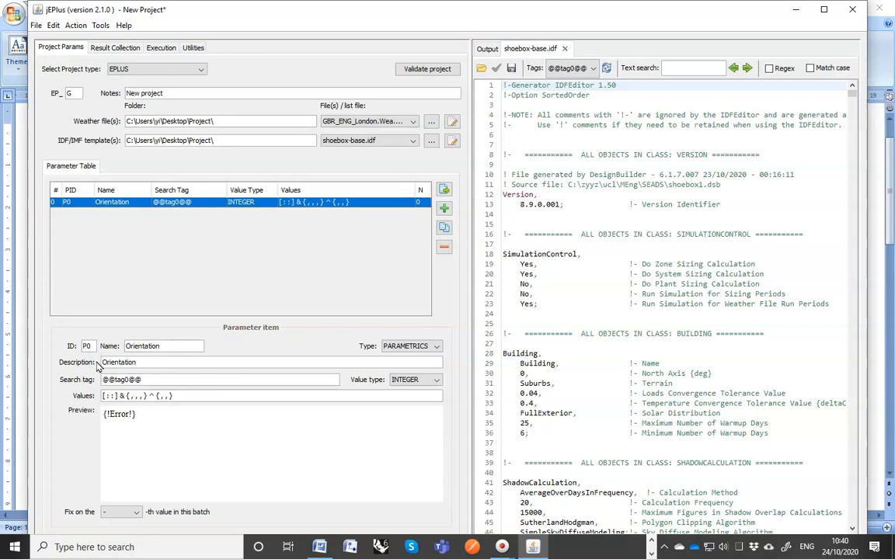
double_click(121, 379)
text(north)
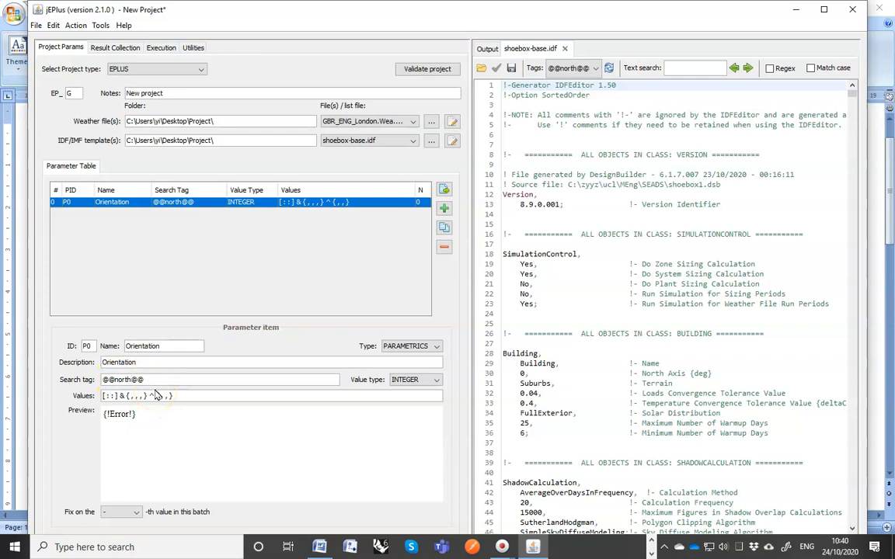
drag(165, 402, 118, 397)
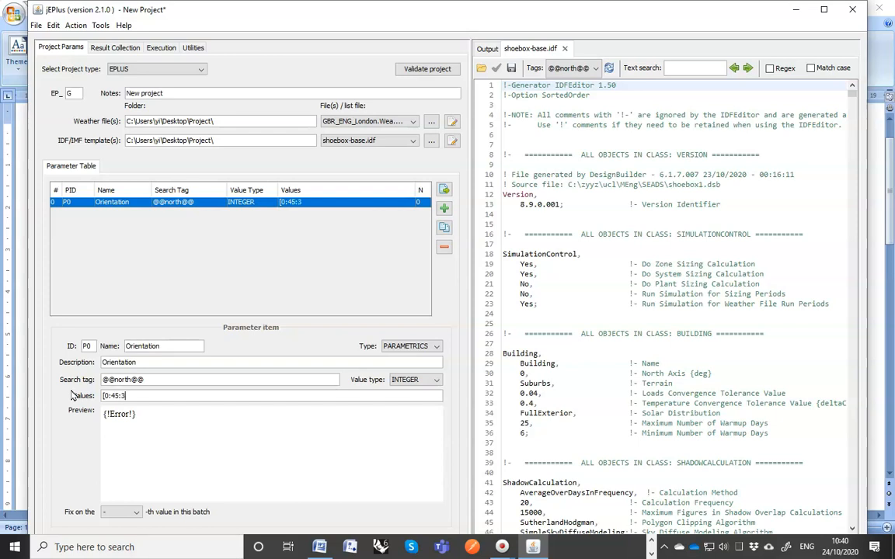
text(])
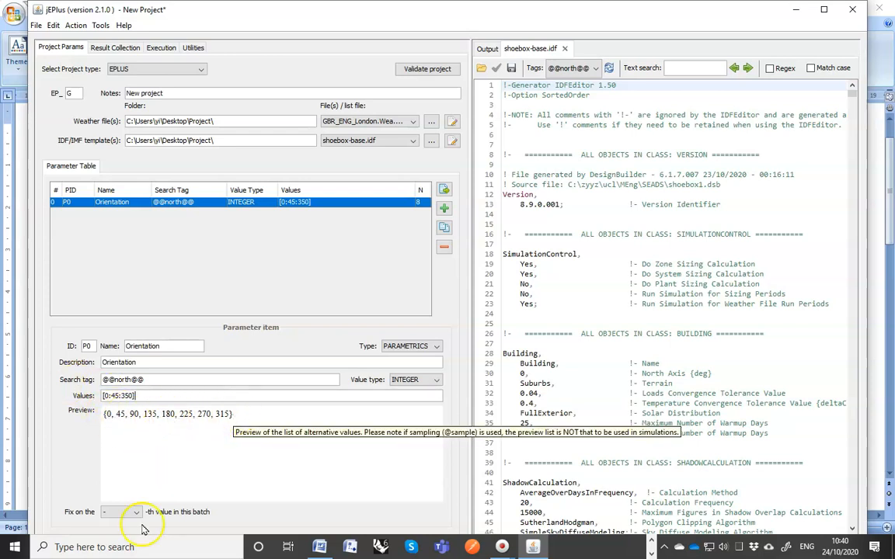
click(151, 379)
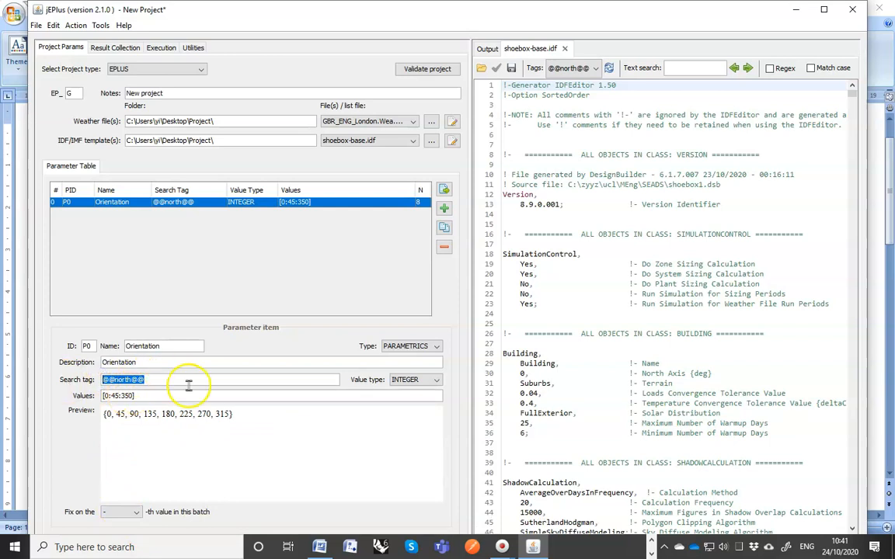
click(564, 274)
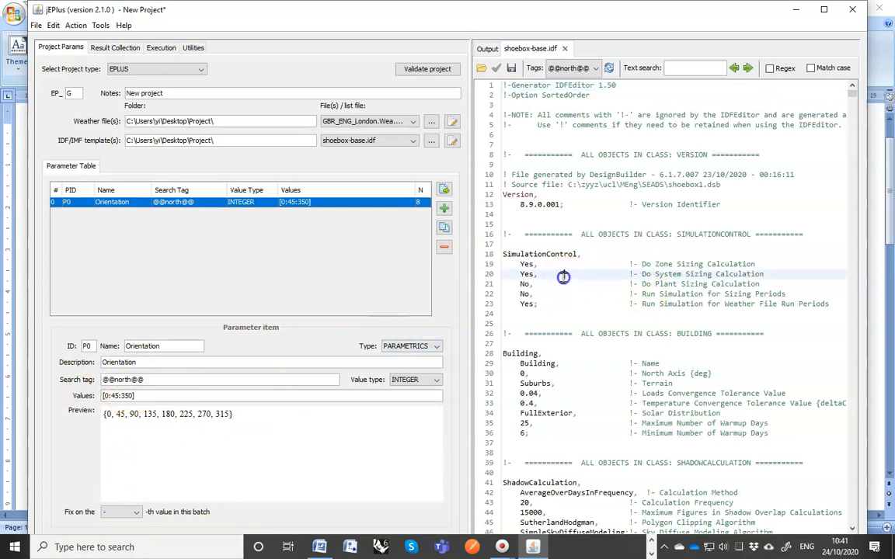
click(522, 373)
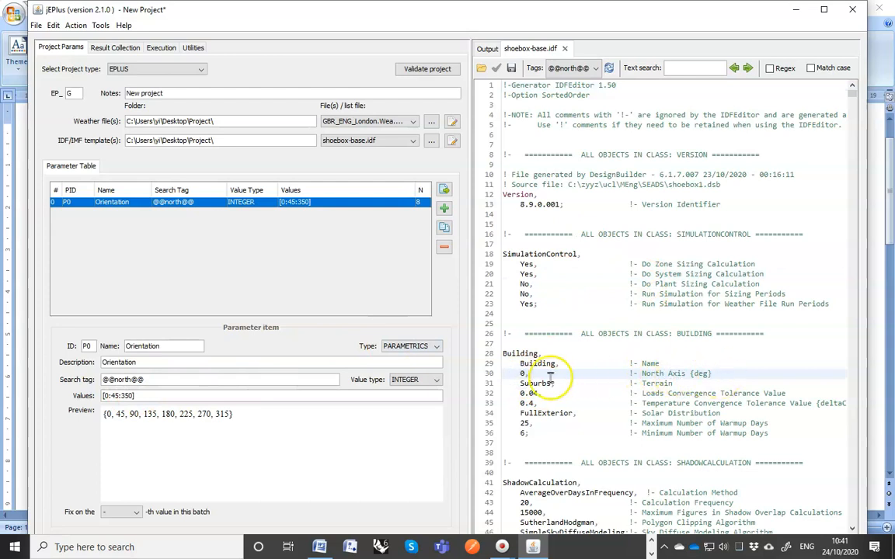
double_click(522, 374)
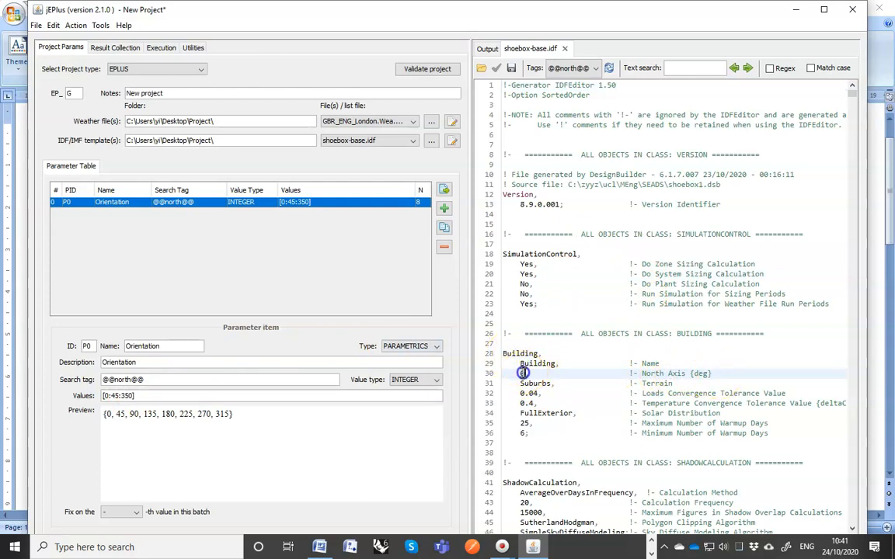
text(@@north@@)
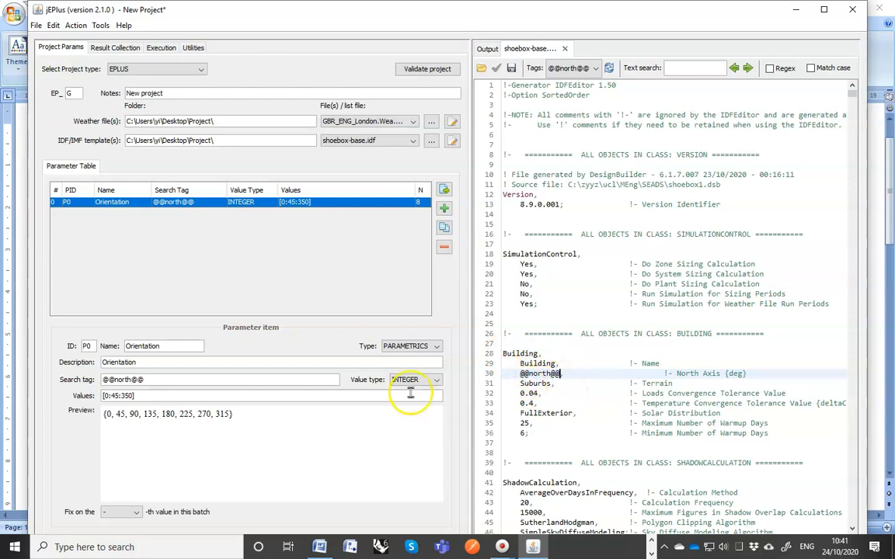
Add a second parameter named HeatingSP with the description Heating setpoint.
click(444, 210)
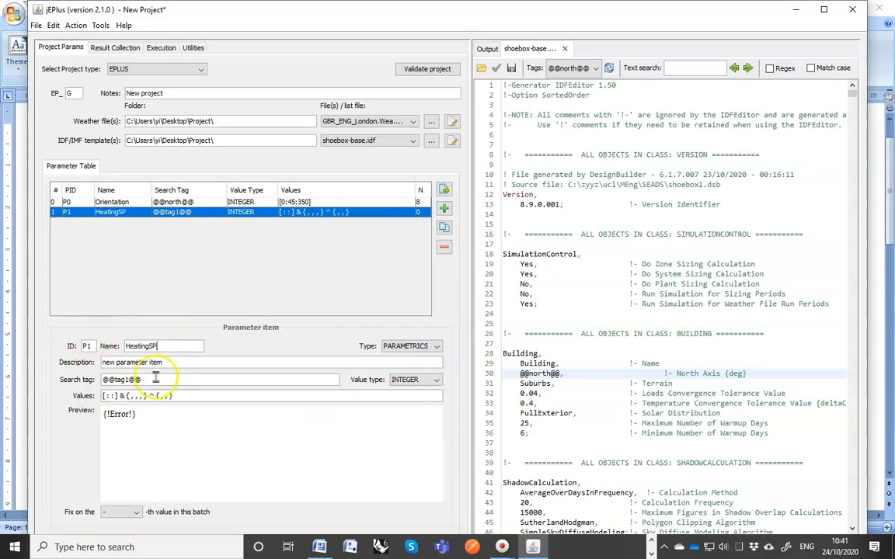
drag(184, 364, 97, 365)
text(Heating setpoint)
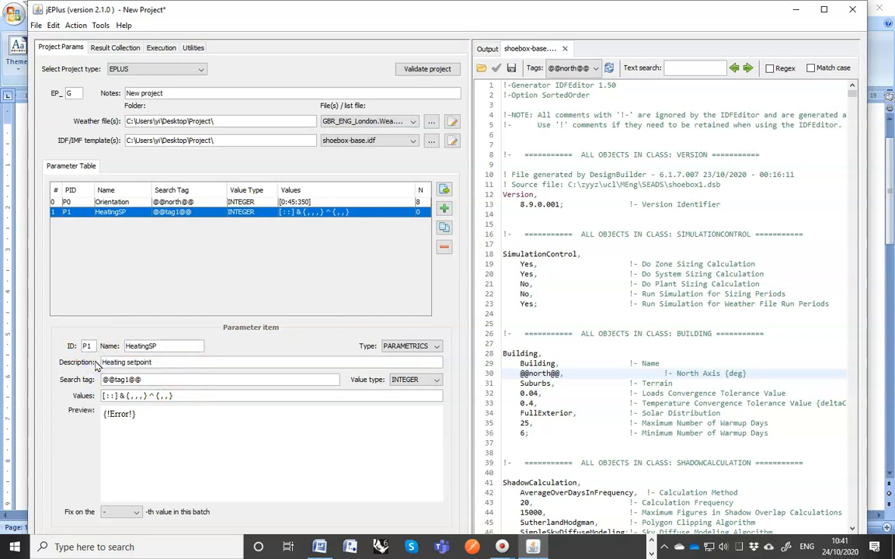
click(152, 376)
click(162, 395)
text(ingsp)
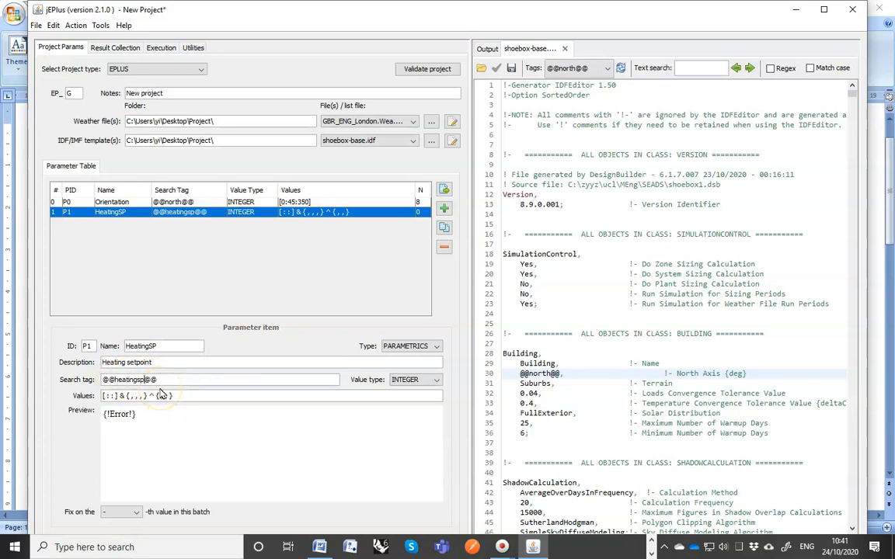
drag(178, 396, 78, 397)
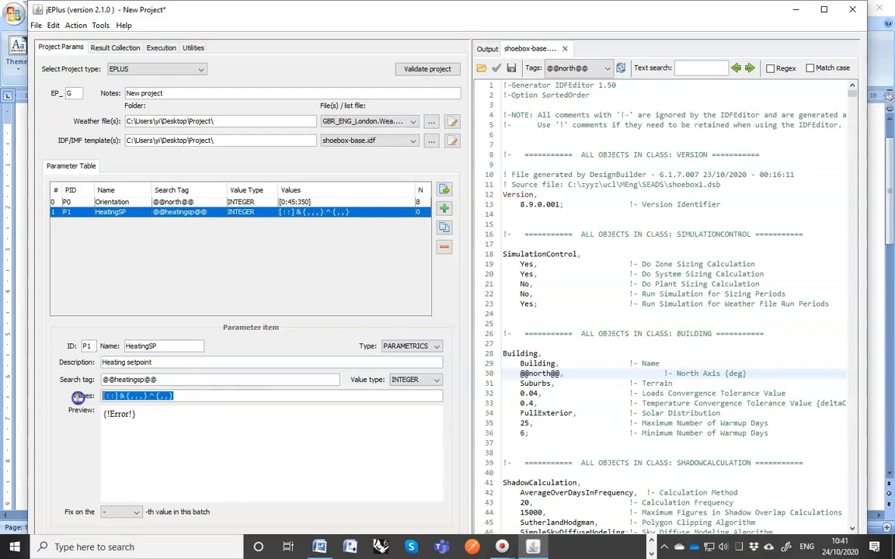
text([18:1:)
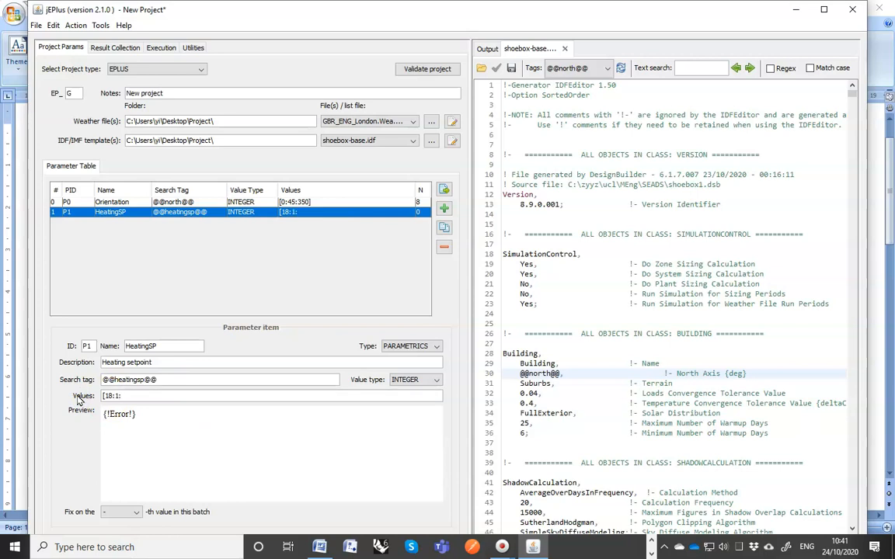
text(23])
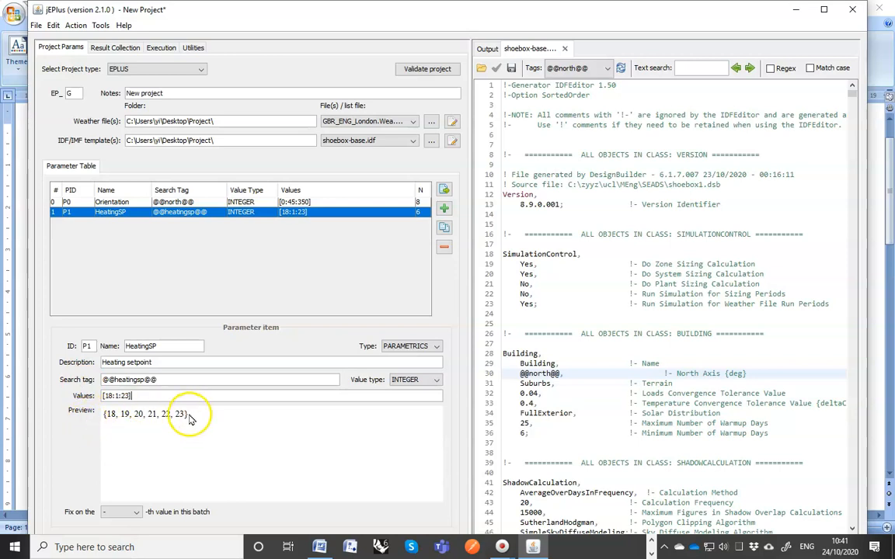
drag(159, 380, 93, 379)
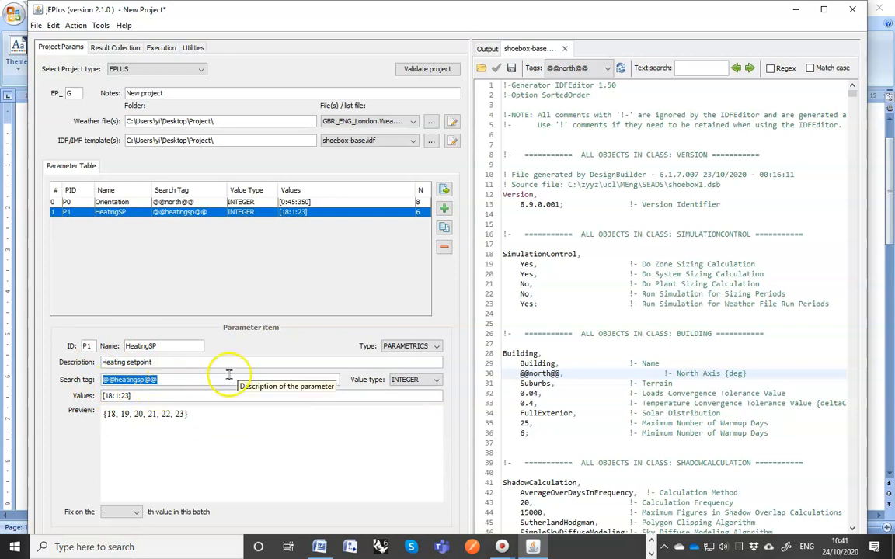
Search the template for Heating setpoint and examine the temperature values in the Base:Zone1 Heating Setpoint Schedule.
click(686, 68)
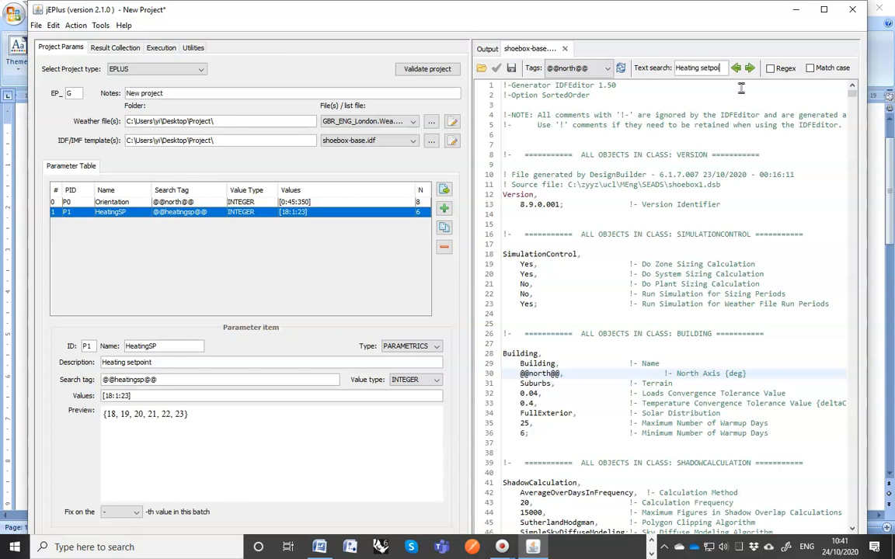
text(nt)
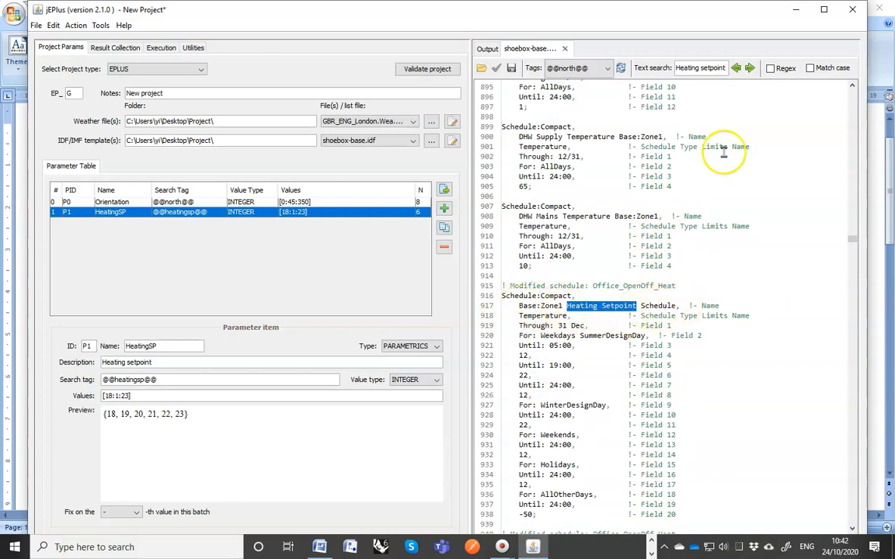
click(751, 68)
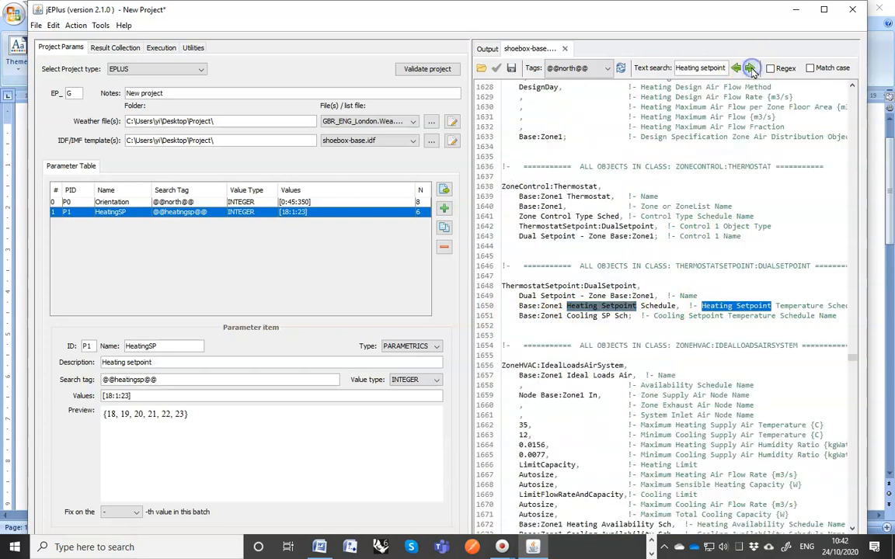
click(750, 68)
click(751, 68)
click(750, 68)
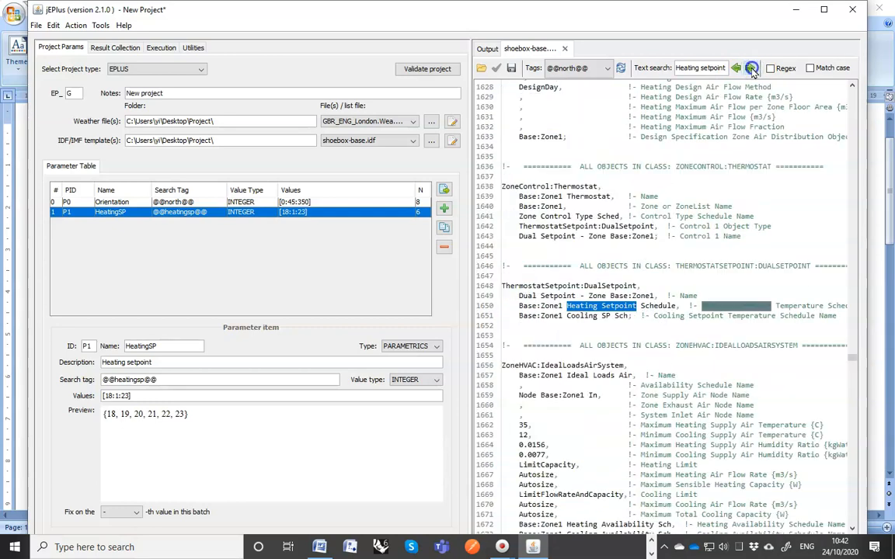
click(751, 68)
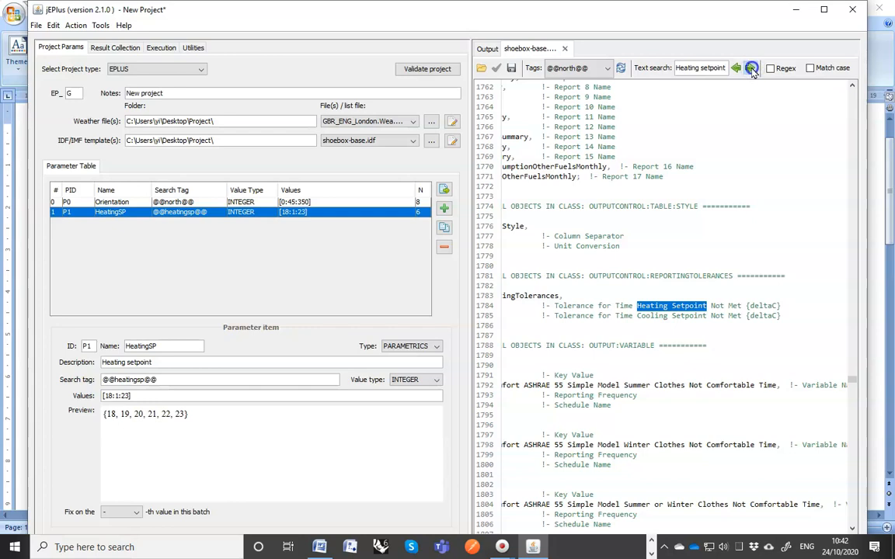
click(751, 69)
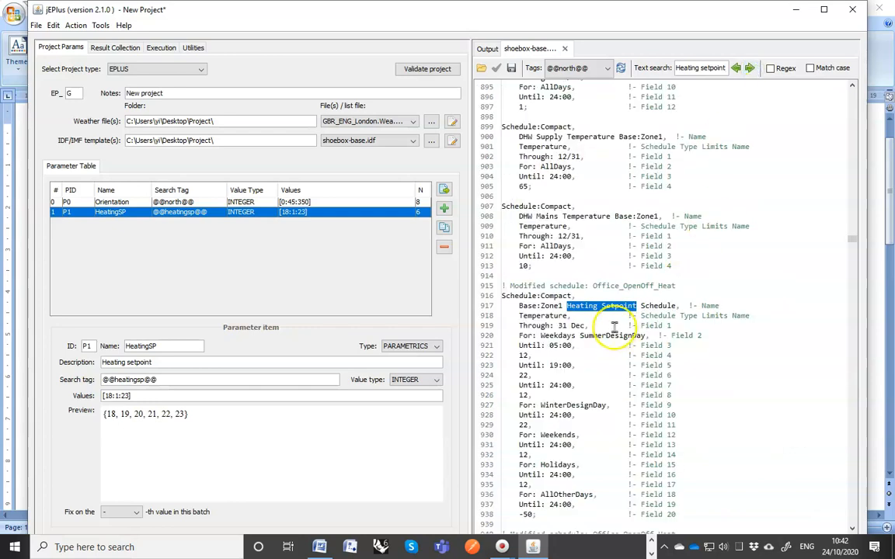
scroll(594, 334, down, 2)
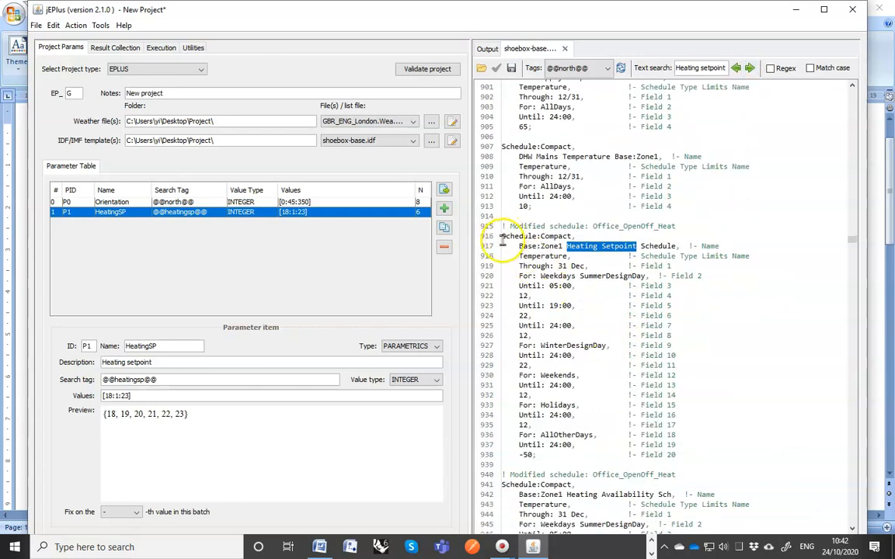
drag(516, 247, 677, 246)
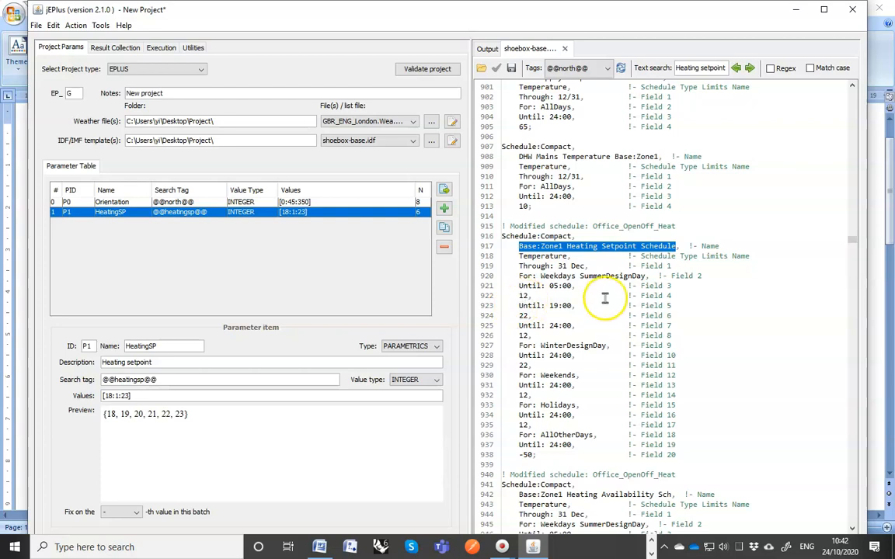
double_click(526, 296)
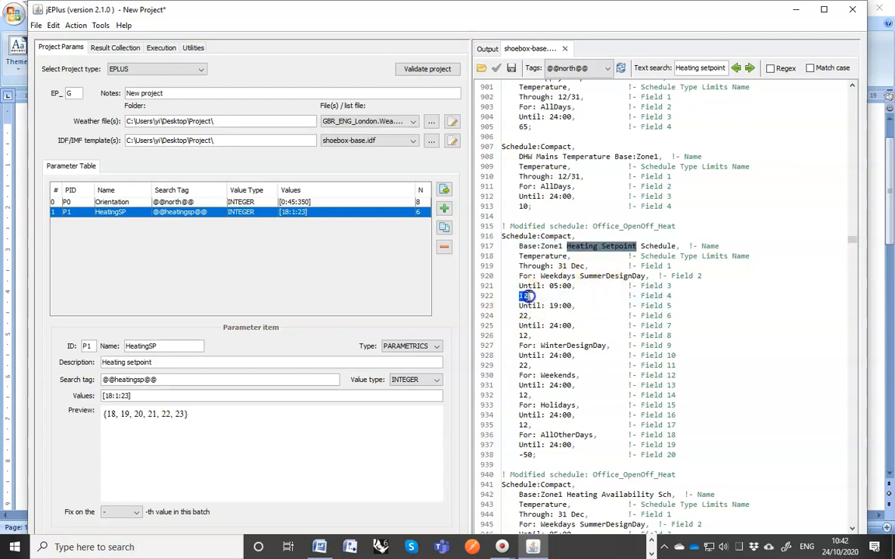
double_click(525, 316)
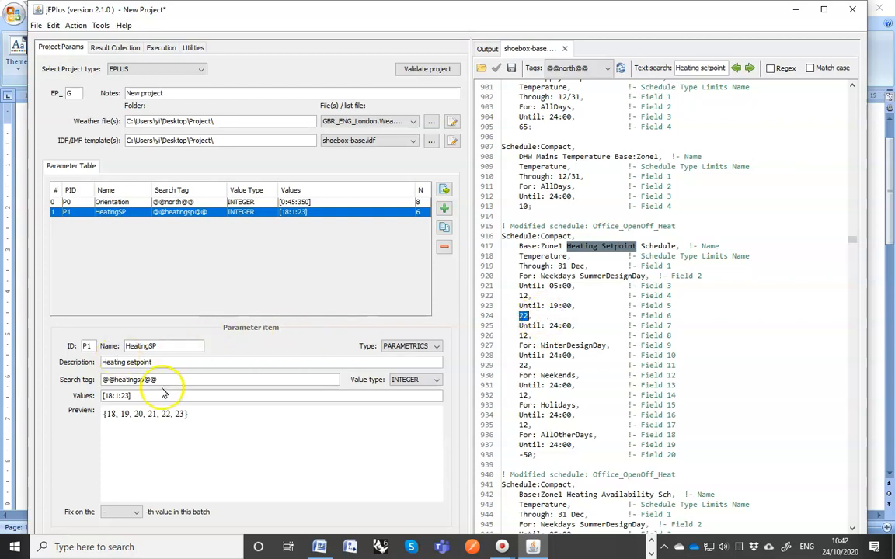
drag(158, 379, 100, 381)
key(ctrl+c)
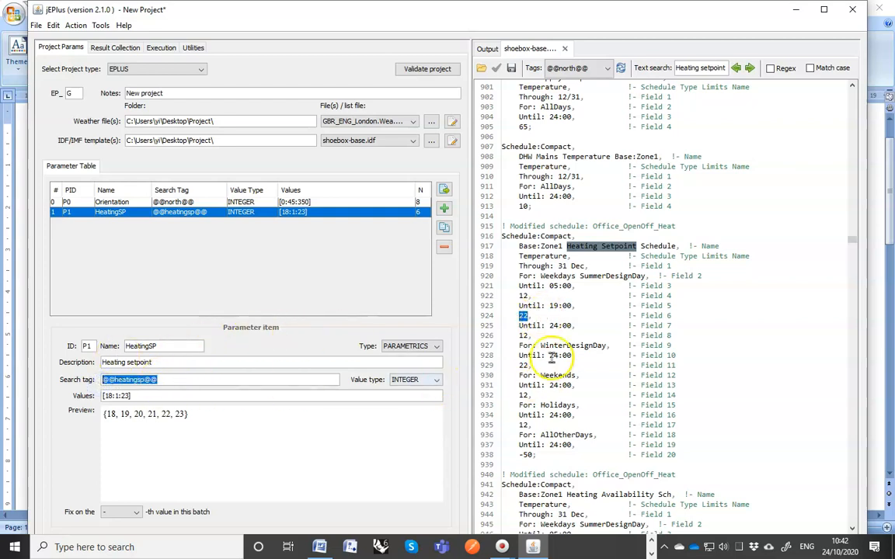
click(527, 316)
double_click(525, 317)
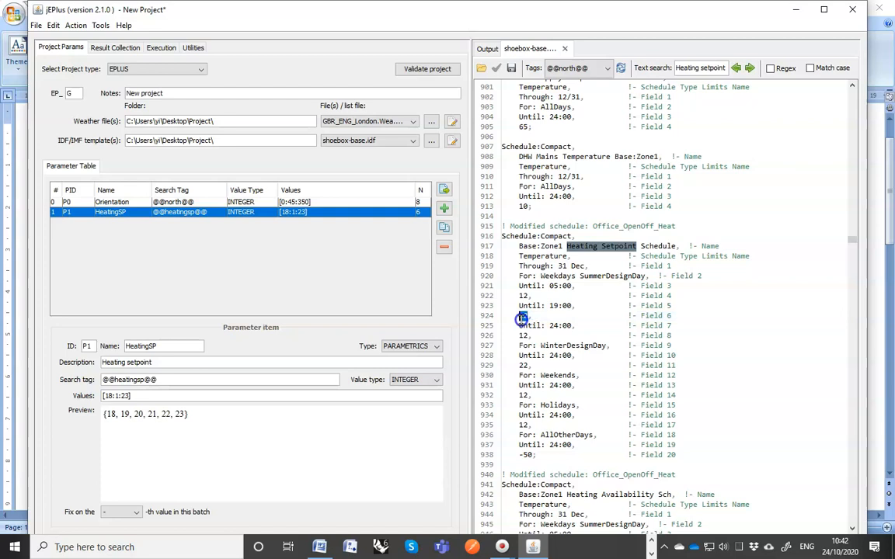
key(ctrl+v)
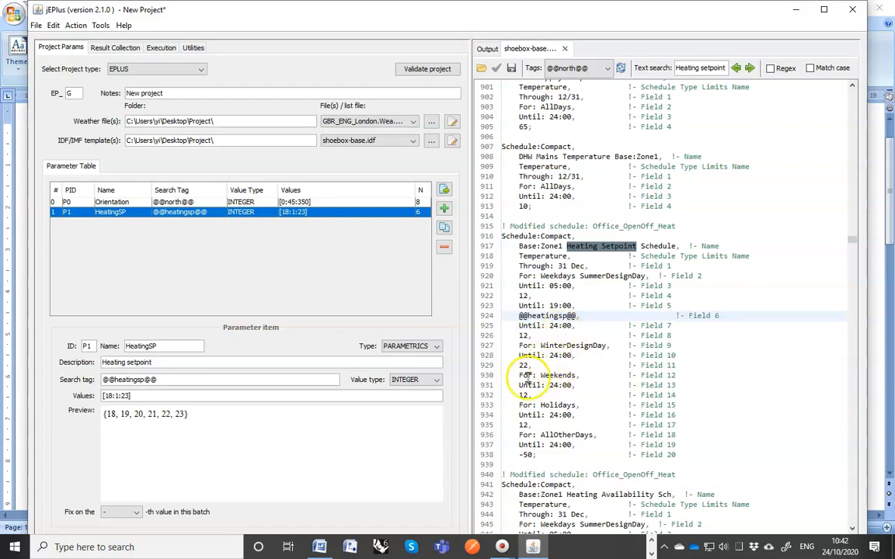
double_click(525, 365)
key(ctrl+v)
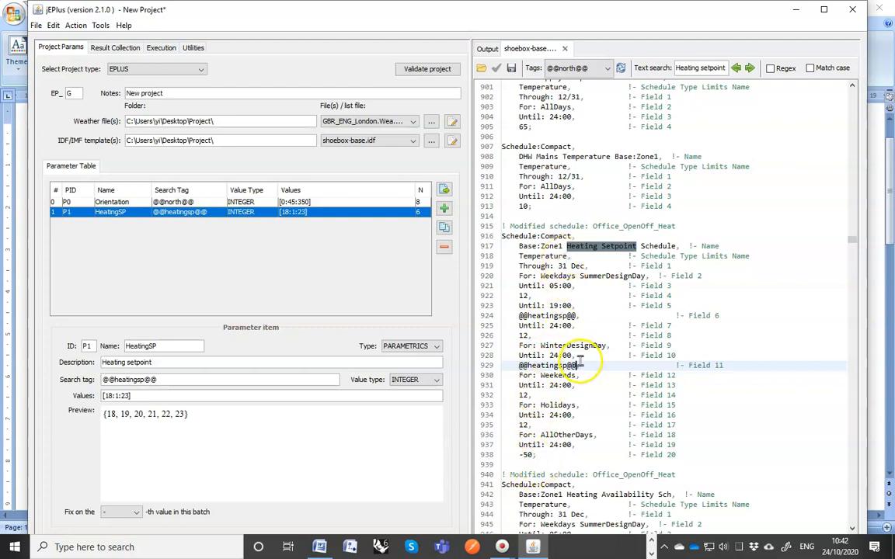
Add a third parameter named CoolingSP with the description Cooling setpoint for the template's Base:Zone1 Cooling SP Sch.
scroll(583, 350, down, 2)
scroll(585, 354, down, 2)
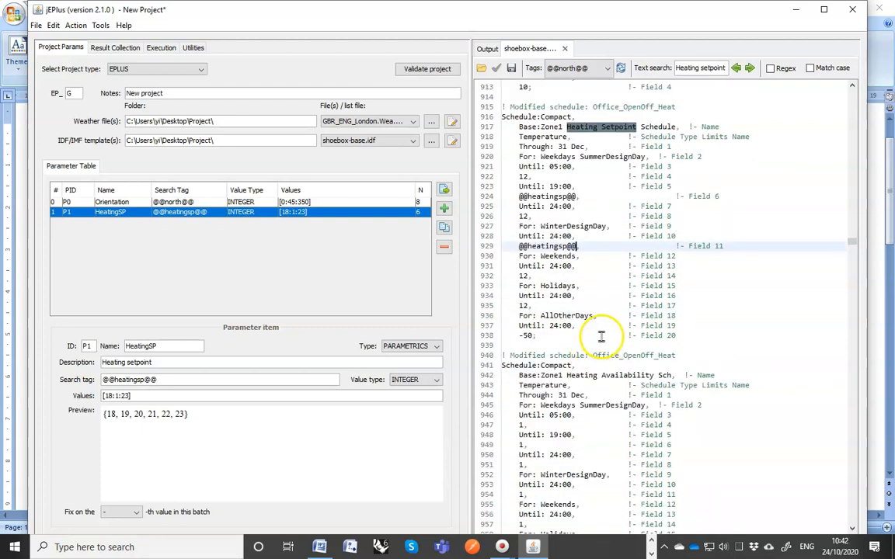
scroll(596, 342, down, 10)
scroll(600, 335, down, 2)
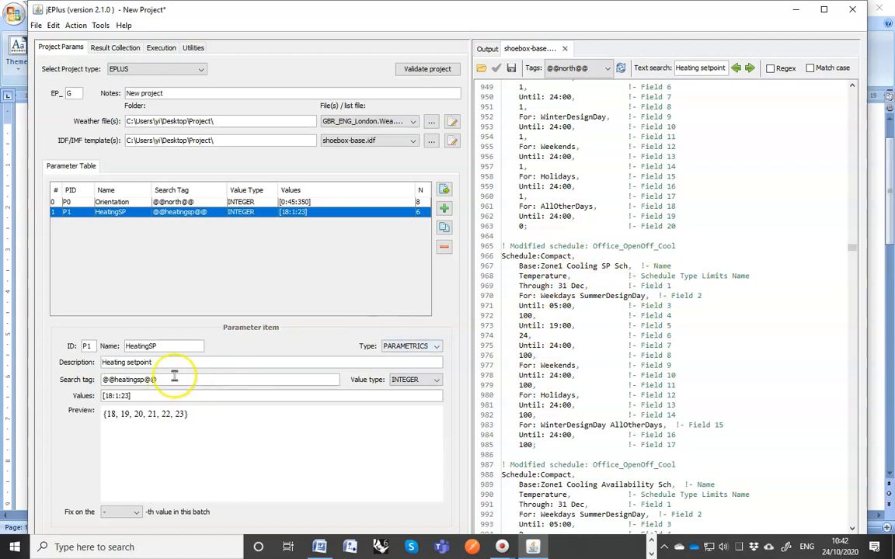
click(443, 209)
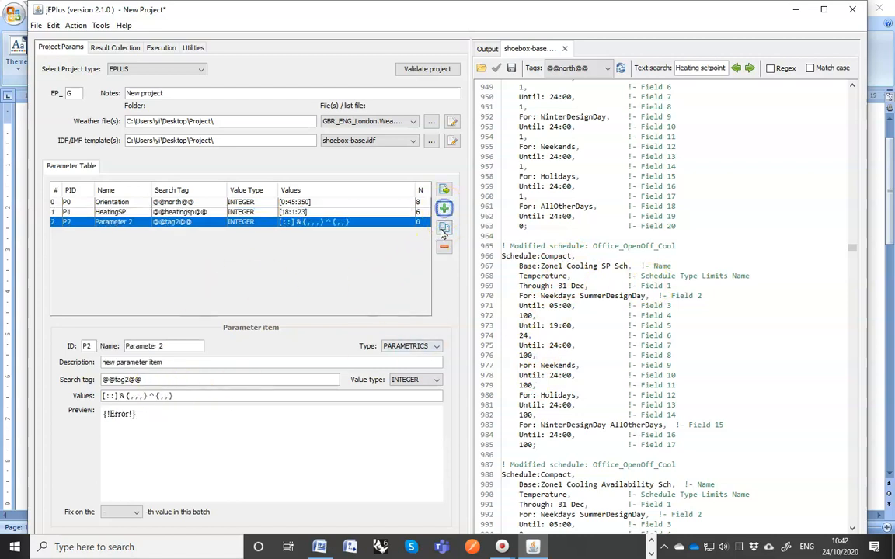
drag(162, 346, 103, 346)
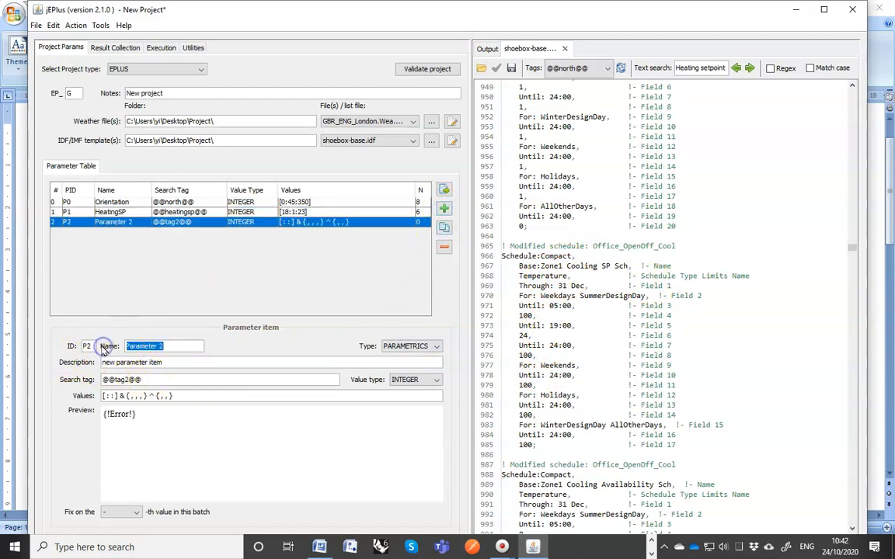
text(CoolingSP)
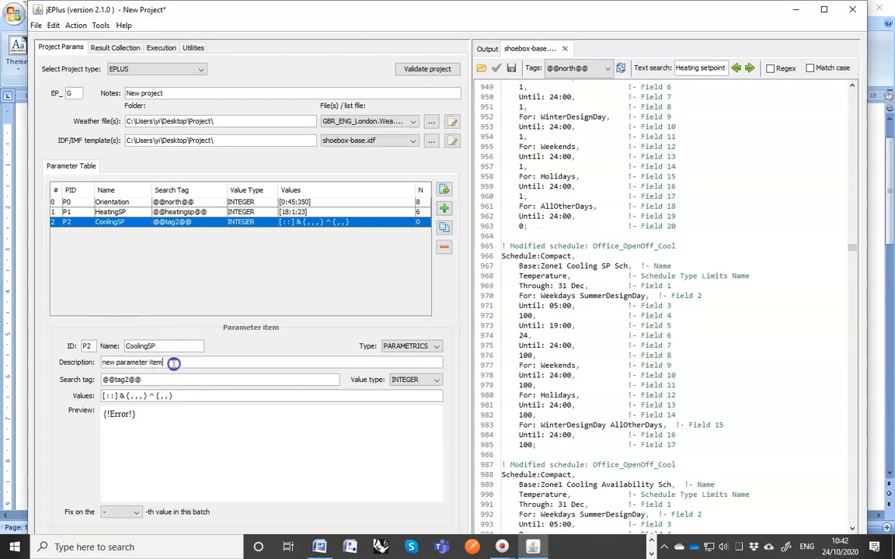
drag(166, 362, 7, 371)
text(Cooling setpoint)
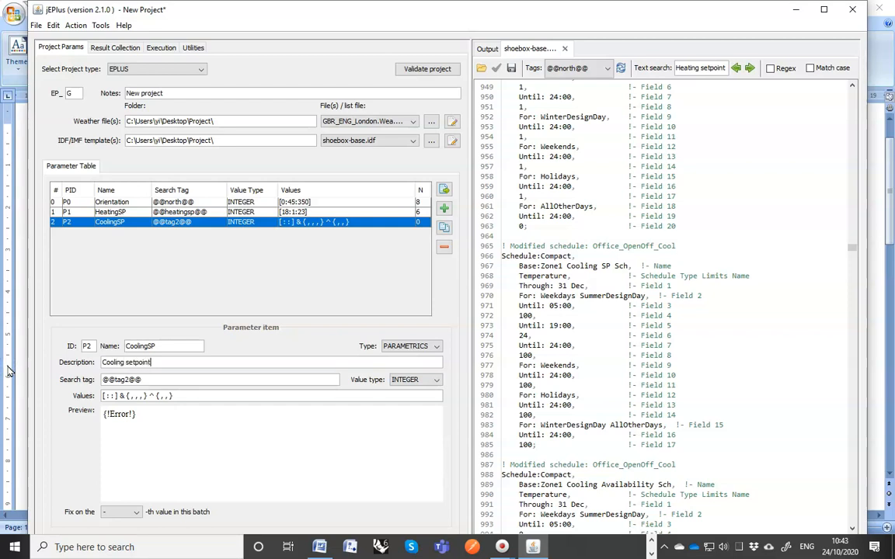
click(130, 381)
double_click(114, 381)
text(co)
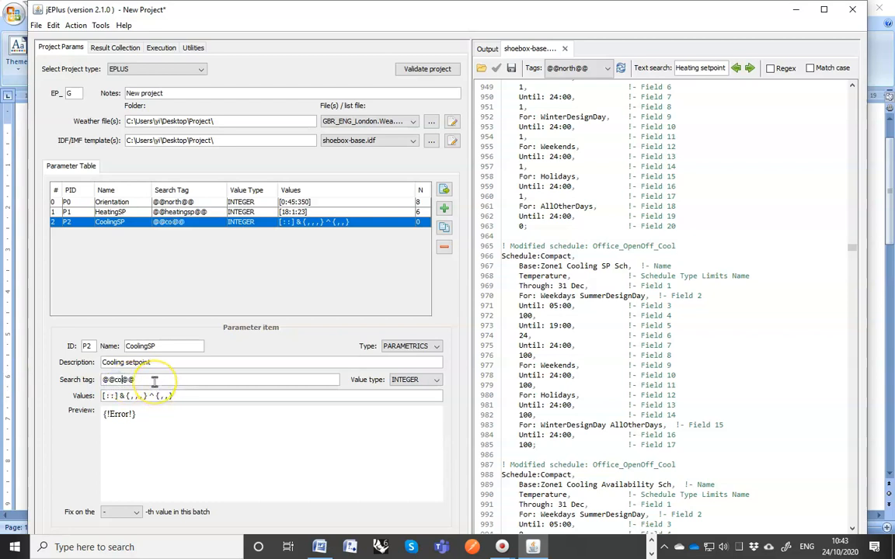
text(olingsp)
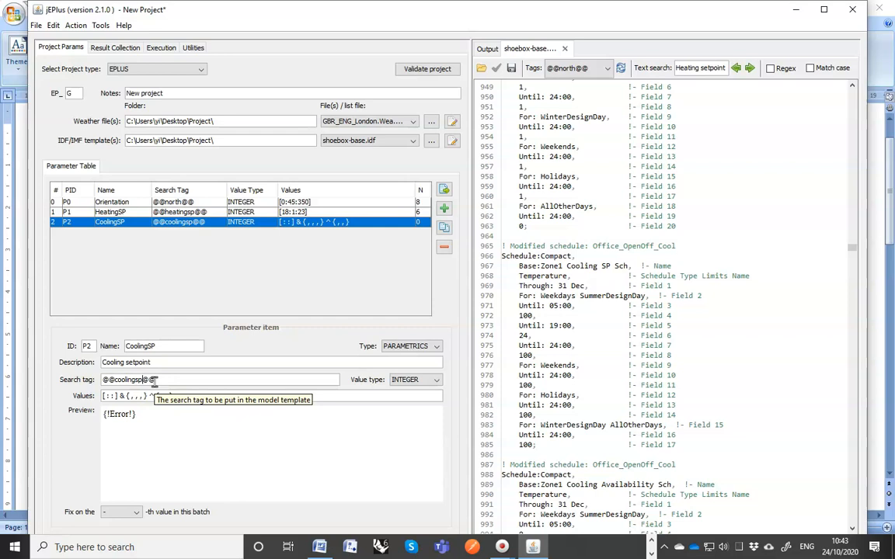
drag(176, 397, 92, 398)
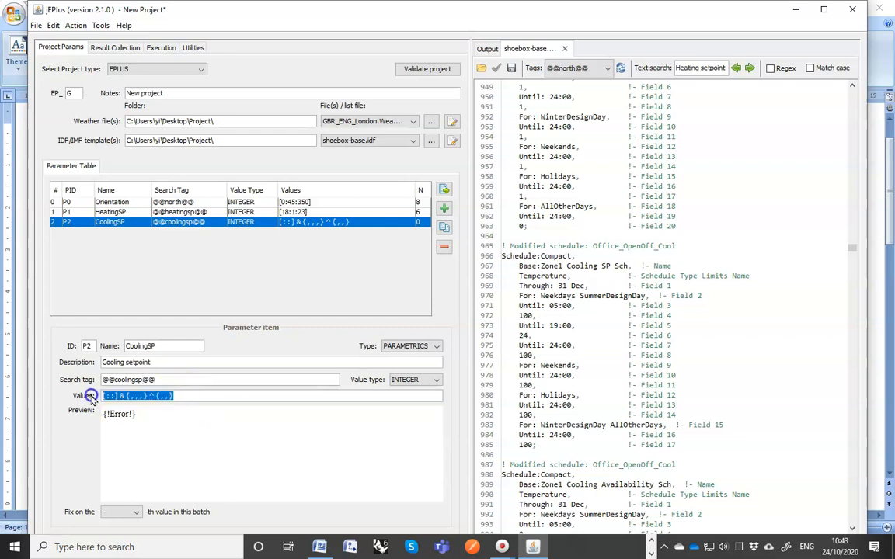
text([24:1:28)
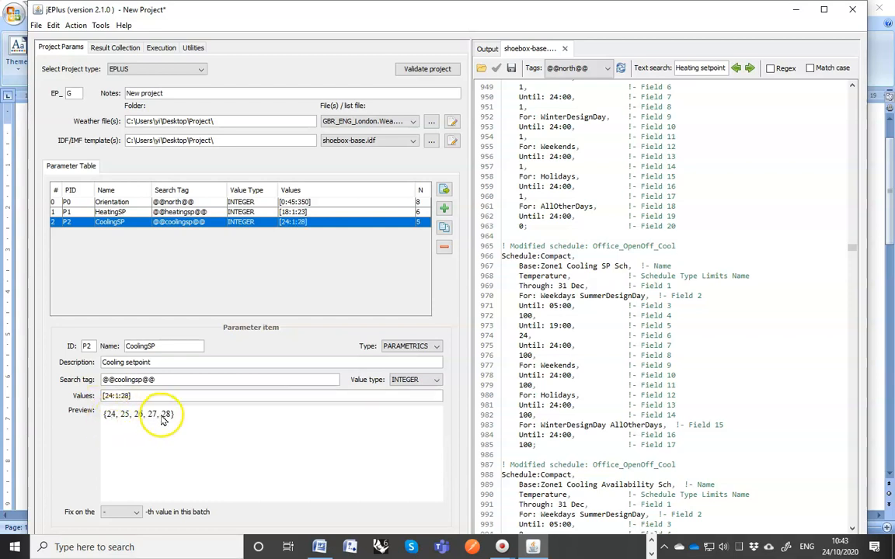
drag(167, 380, 101, 380)
key(ctrl+c)
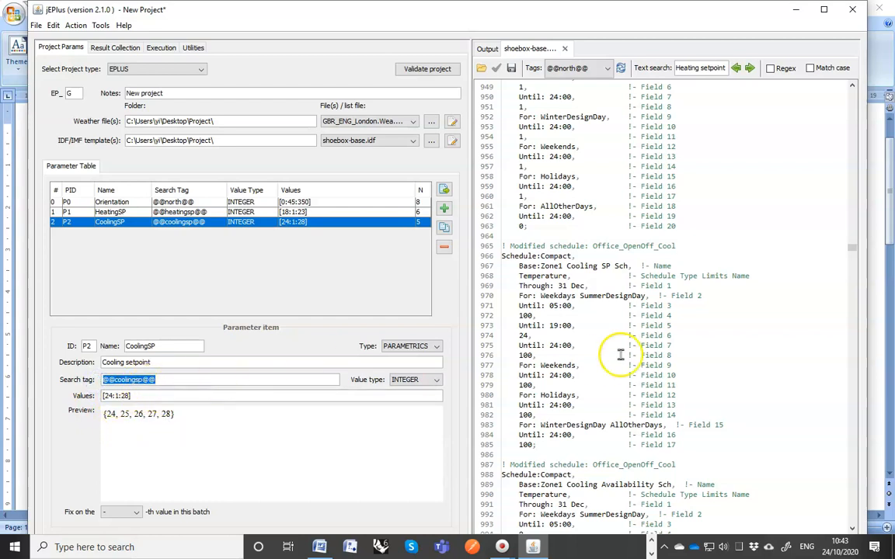
drag(517, 336, 526, 336)
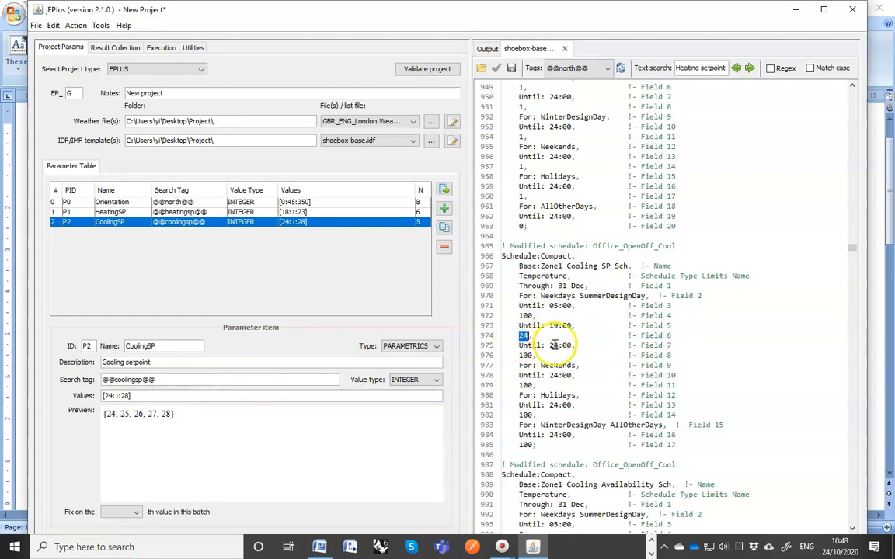
key(ctrl+v)
text(,)
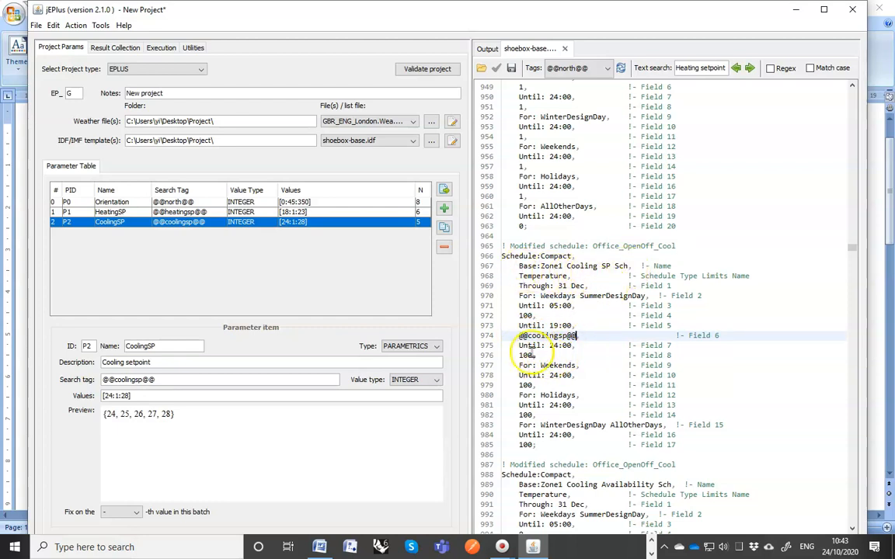
key(BackSpace)
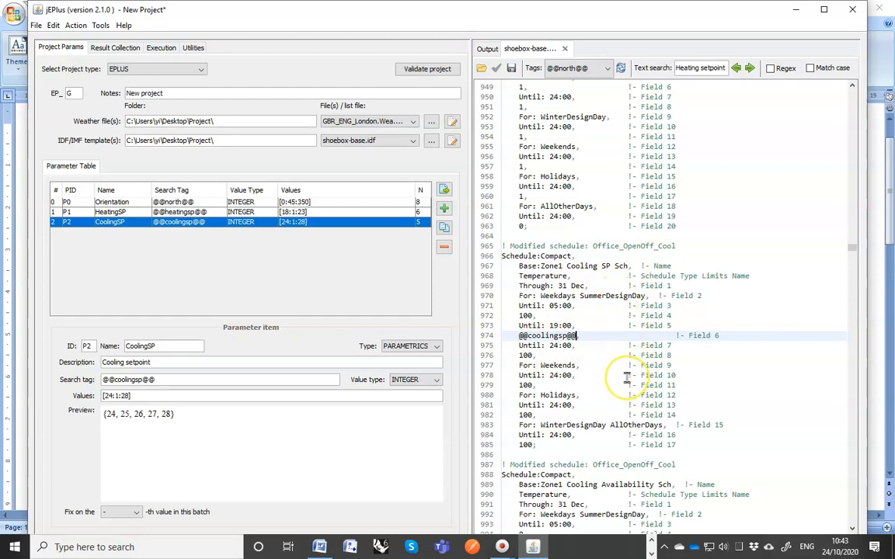
scroll(626, 378, down, 1)
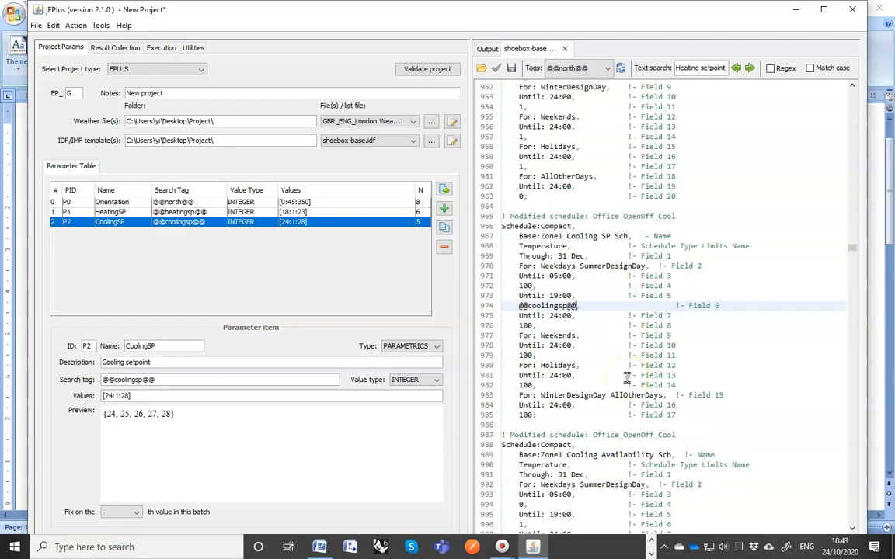
scroll(627, 378, down, 1)
scroll(627, 378, down, 2)
scroll(628, 377, up, 3)
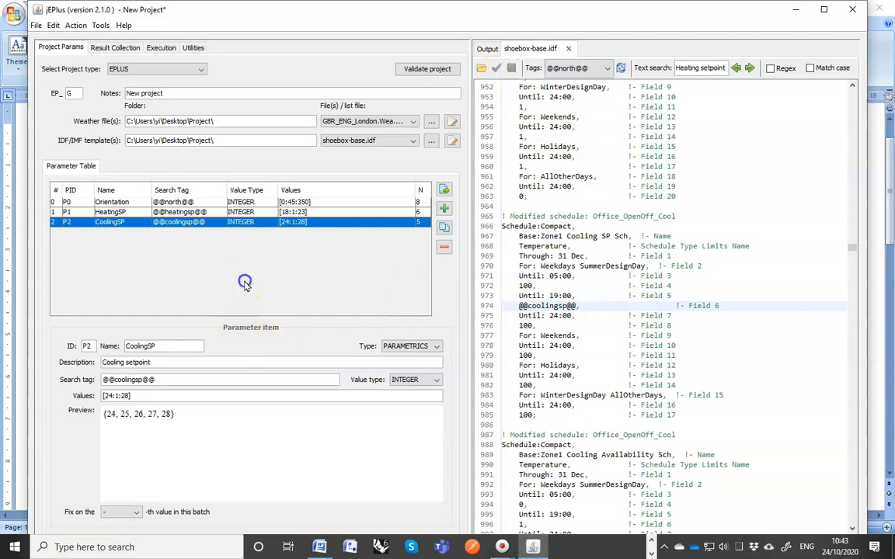
Run a test simulation of only the first job of each parameter chain, and close the simulation monitor when it finishes.
click(163, 49)
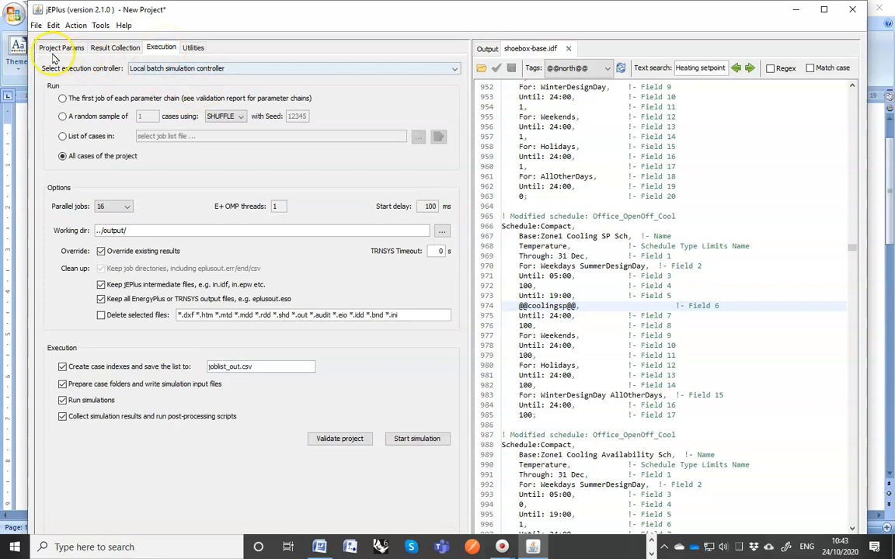
click(62, 99)
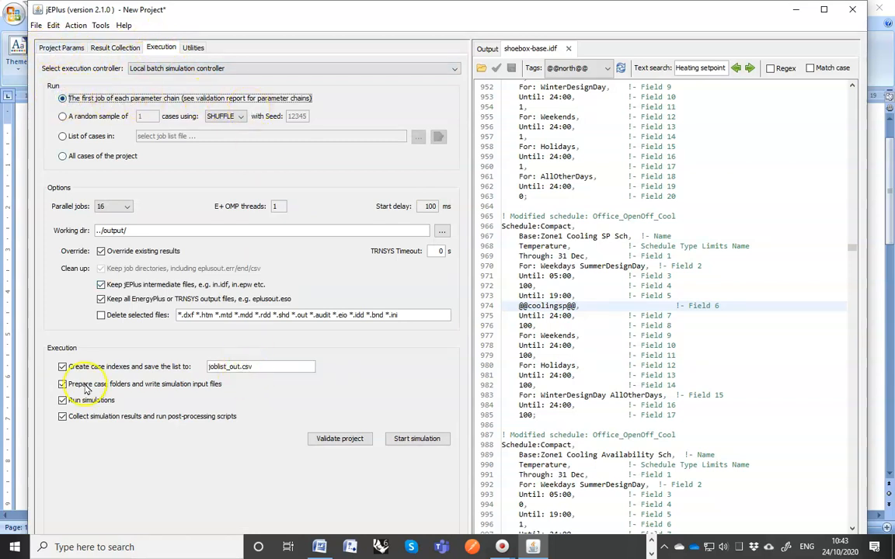
click(418, 440)
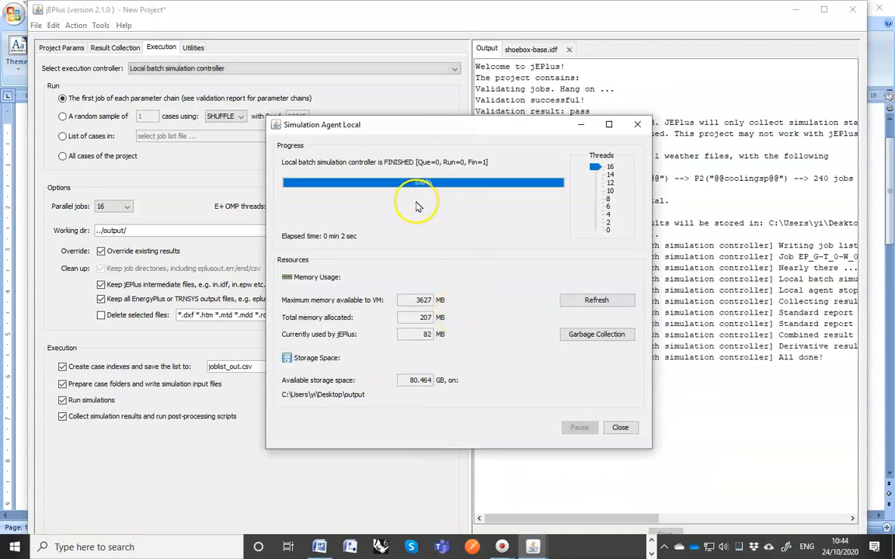
click(621, 428)
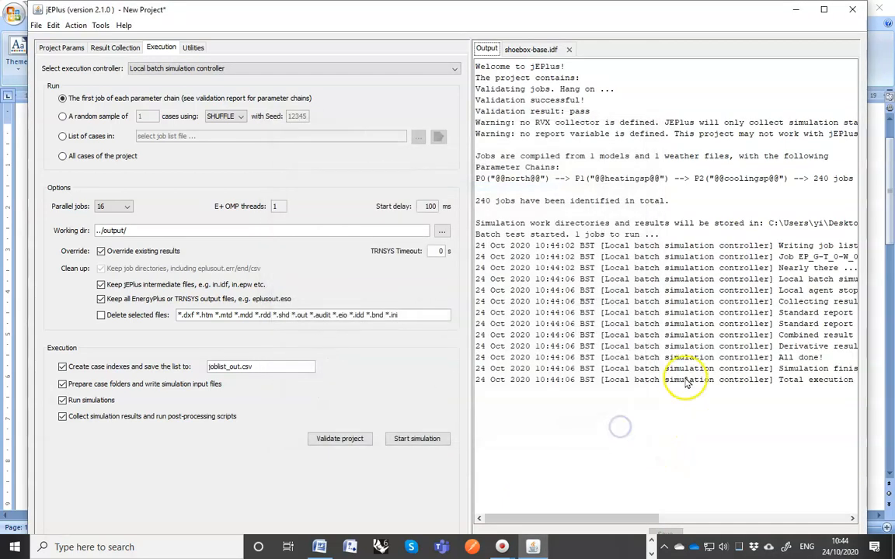
Go to the output folder, open eplustbl.htm from the job folder EP_G-T_0-W_0-P0_0-P1_0-P2_0, and minimize the folder window.
click(77, 28)
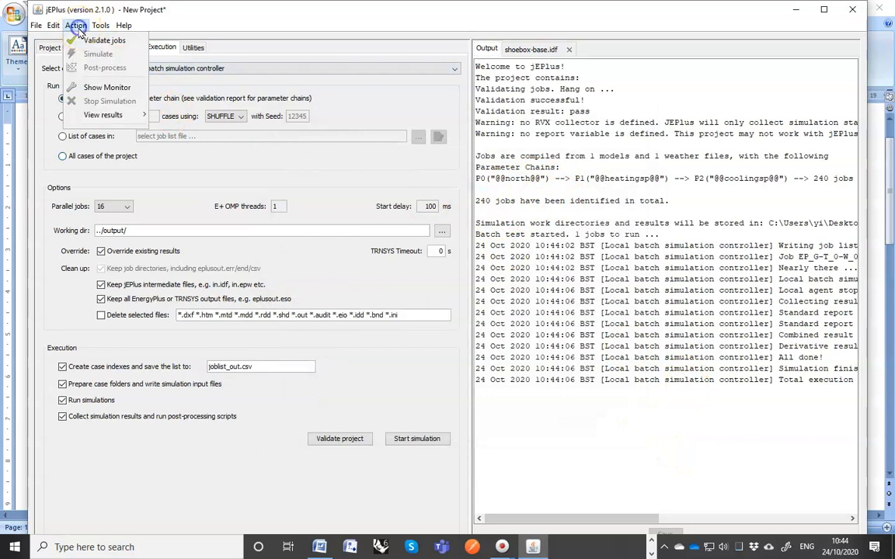
mouse_move(101, 115)
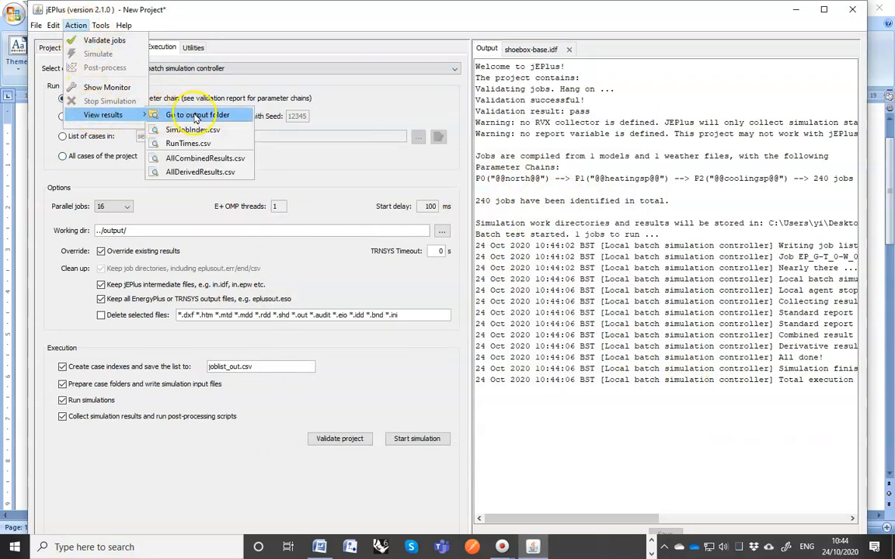
click(197, 116)
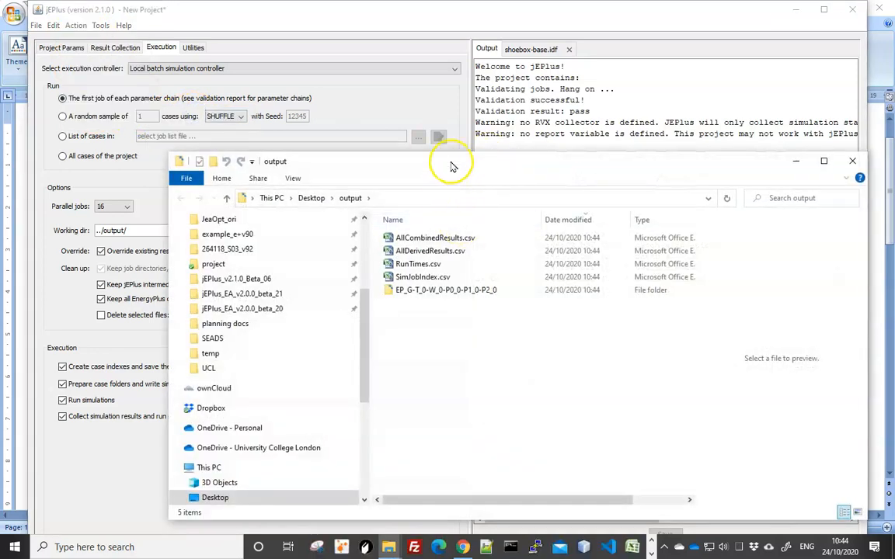
drag(455, 164, 432, 103)
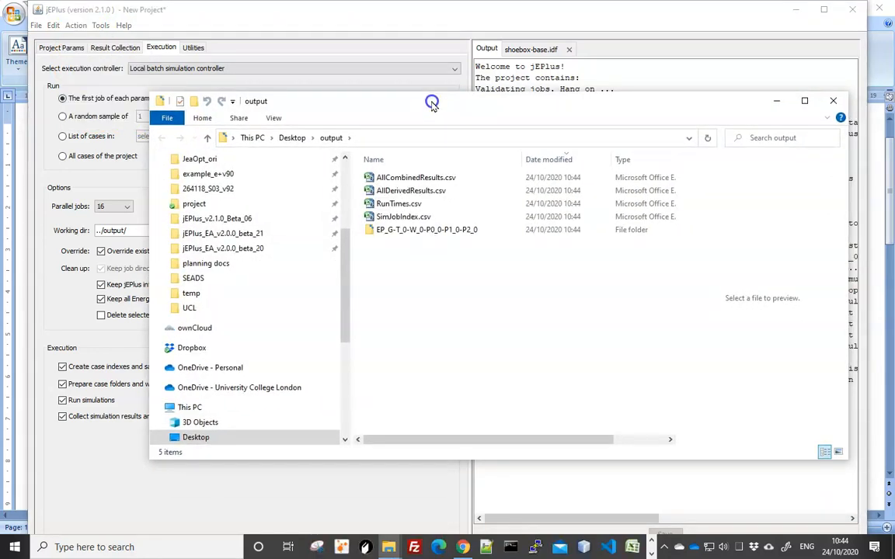
double_click(403, 231)
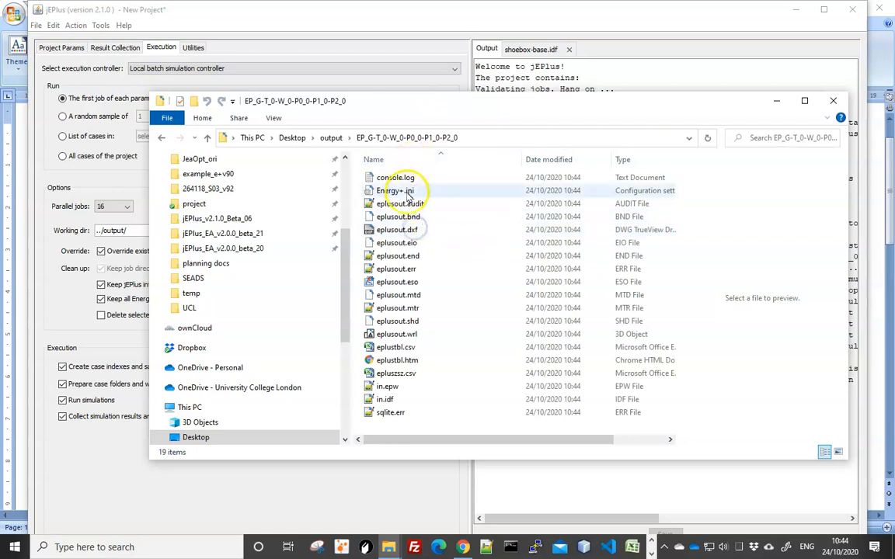
click(398, 362)
double_click(404, 362)
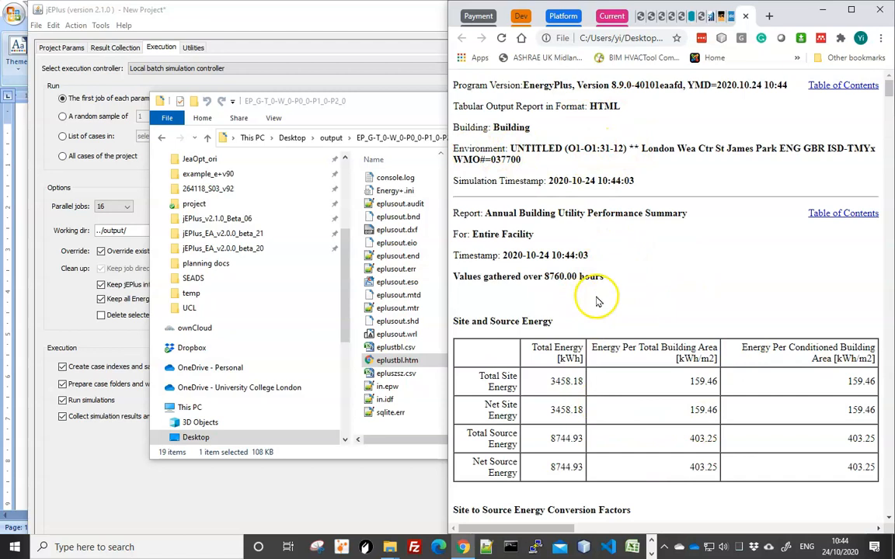
click(386, 106)
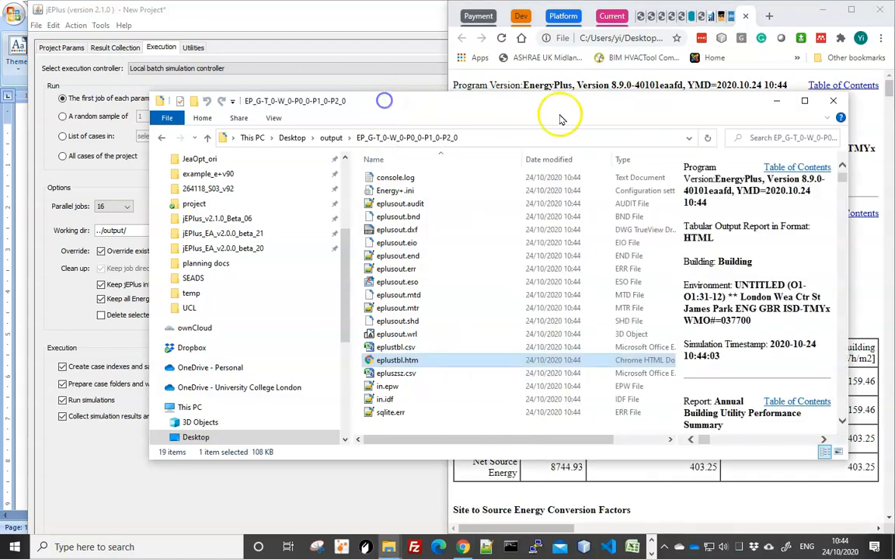
click(774, 101)
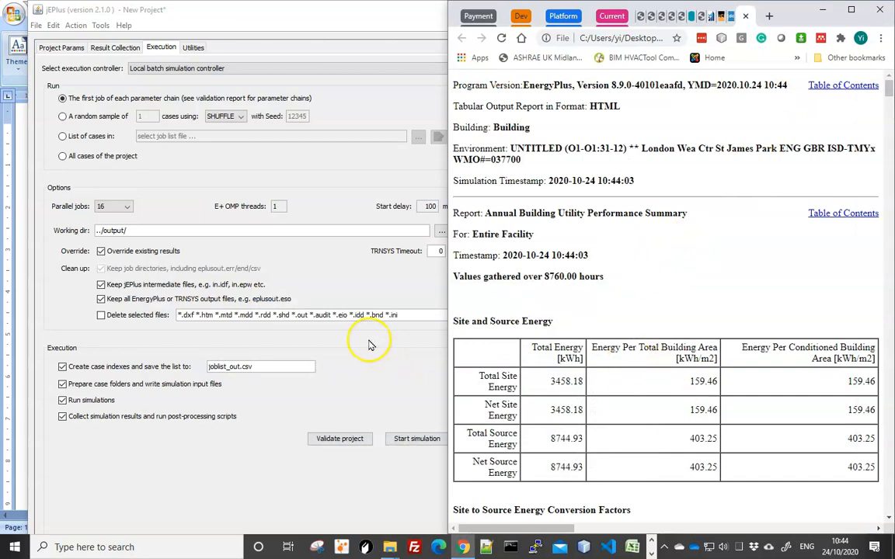
Back in jEPlus, add a CSV item for eplustbl.csv to the RVX result extraction and move the window to uncover the report.
click(370, 345)
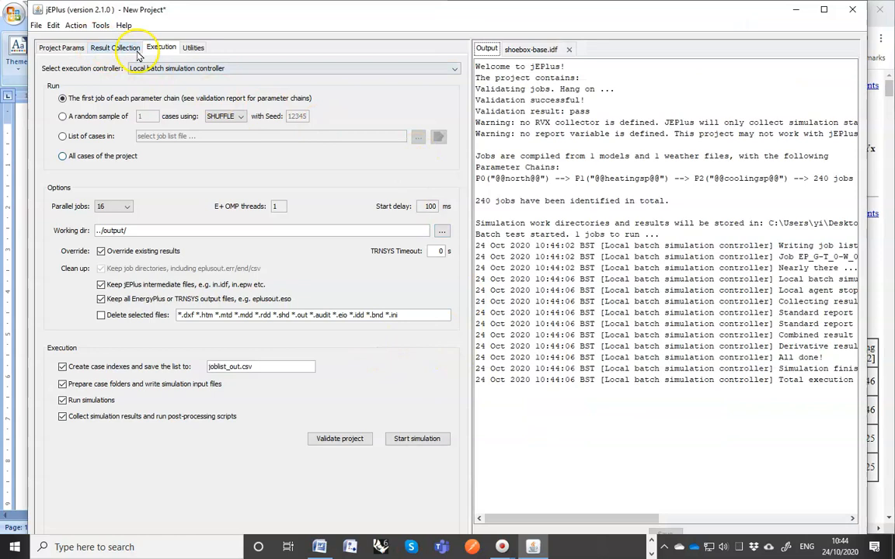
click(106, 49)
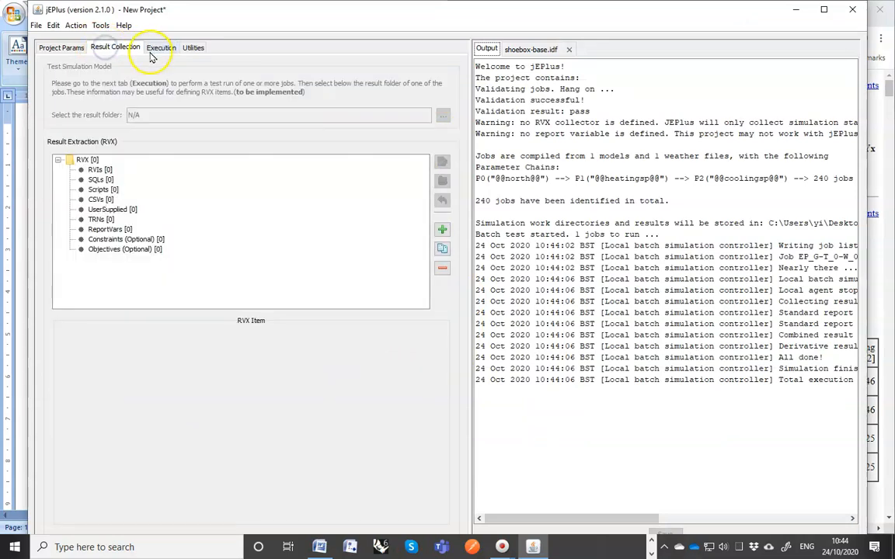
click(95, 201)
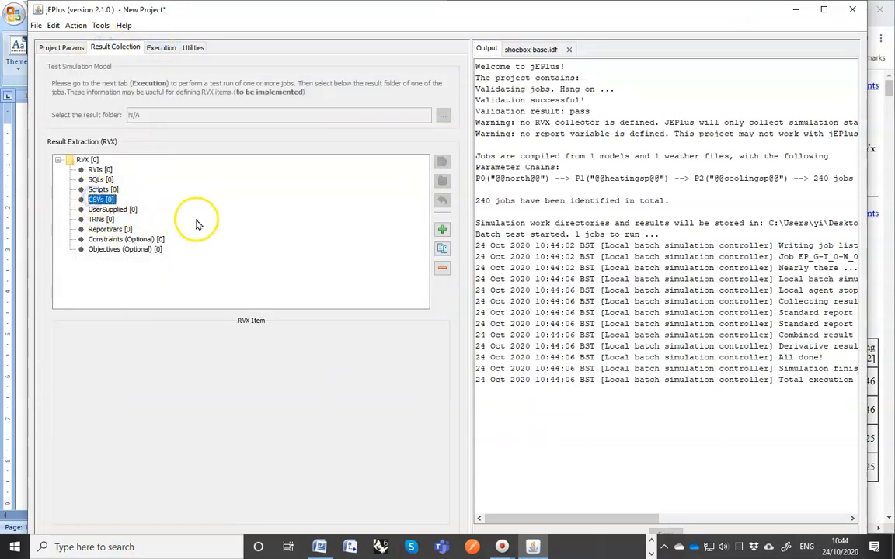
click(443, 230)
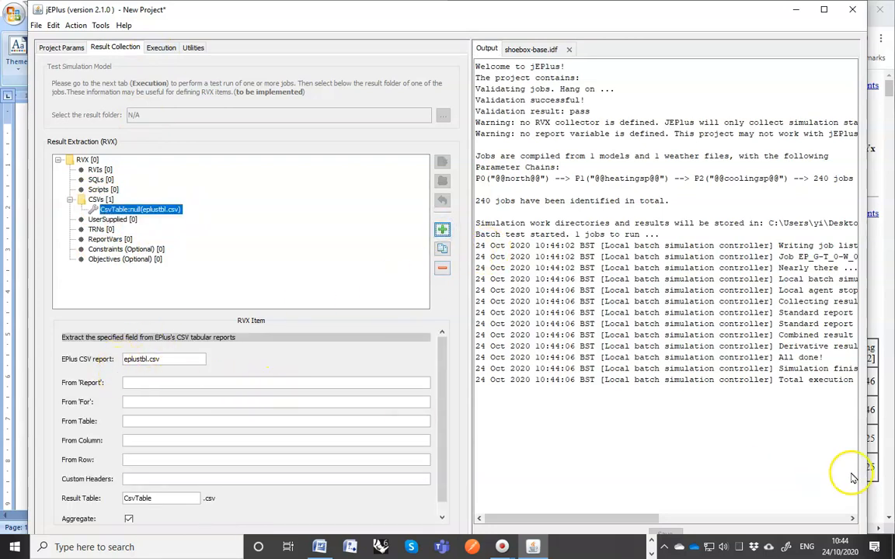
click(124, 383)
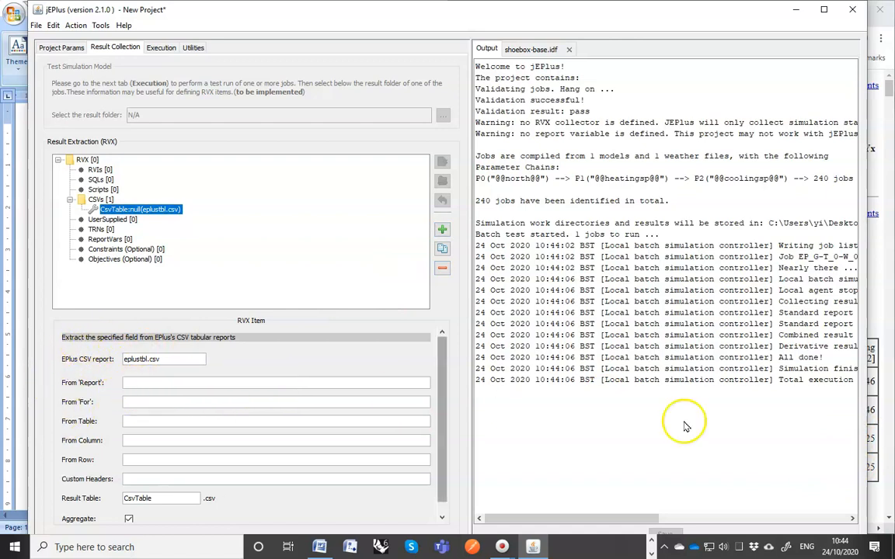
drag(240, 15, 220, 11)
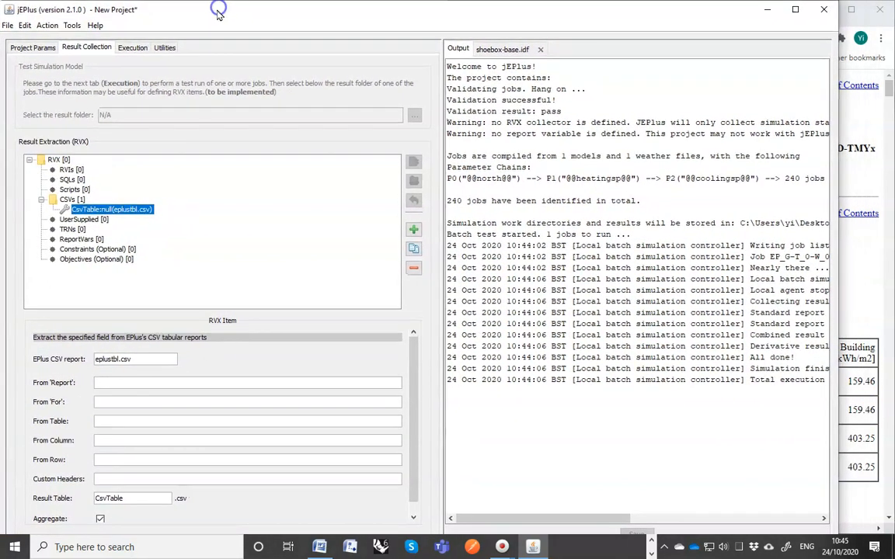
Copy the report name Annual Building Utility Performance Summary from the HTML report into the CSV item's From 'Report' setting.
click(863, 311)
scroll(548, 208, down, 2)
scroll(544, 208, up, 2)
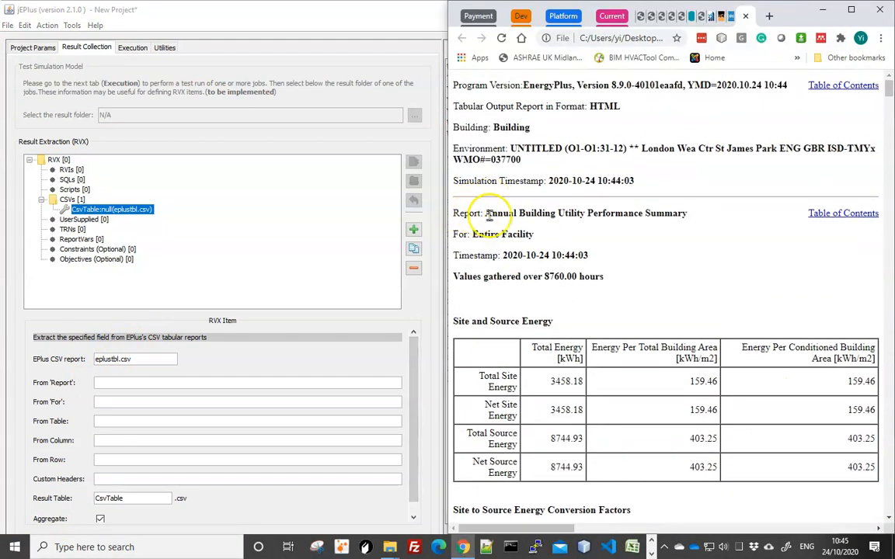
drag(487, 213, 685, 217)
key(ctrl+c)
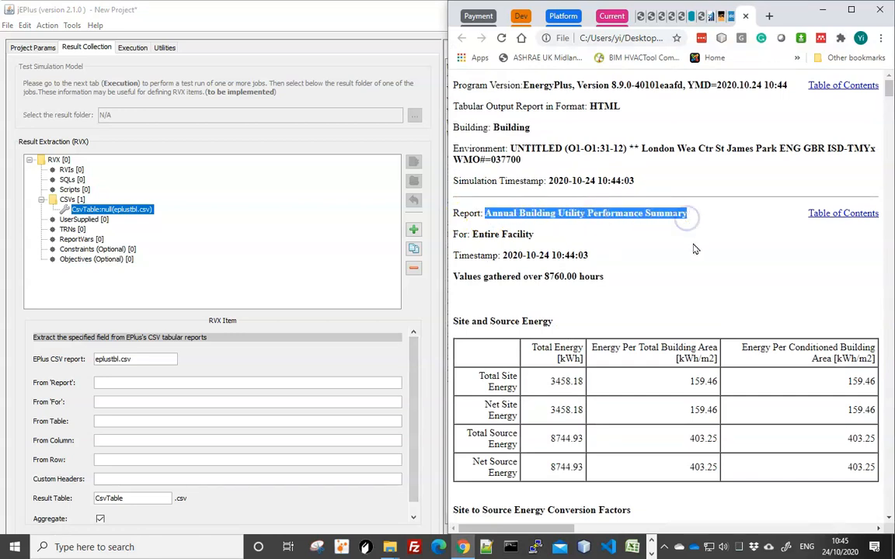
click(101, 383)
key(ctrl+v)
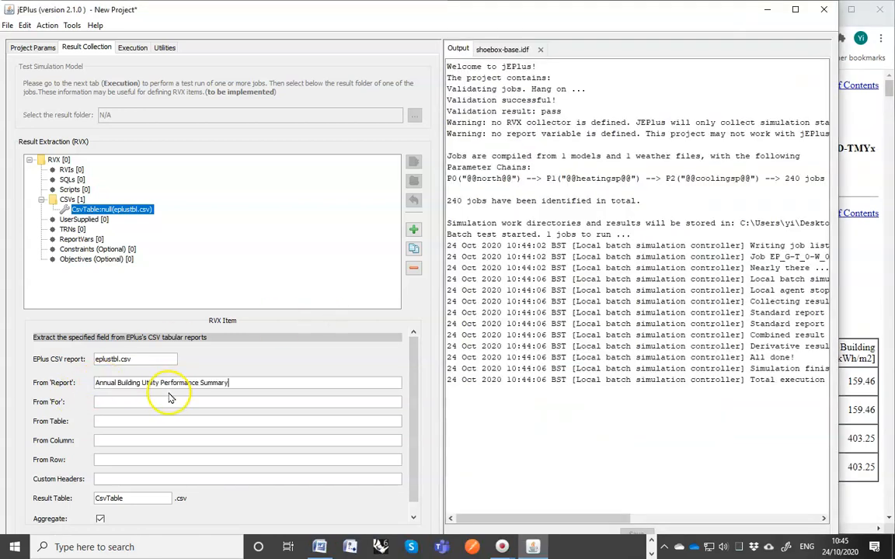
Copy Entire Facility from the HTML report into the CSV item's From 'For' setting.
click(124, 402)
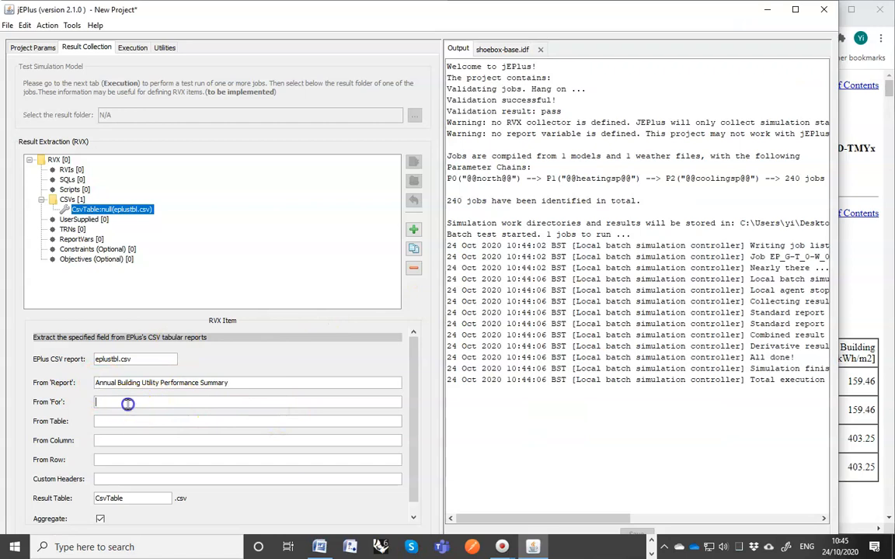
click(863, 304)
drag(472, 235, 536, 234)
key(ctrl+c)
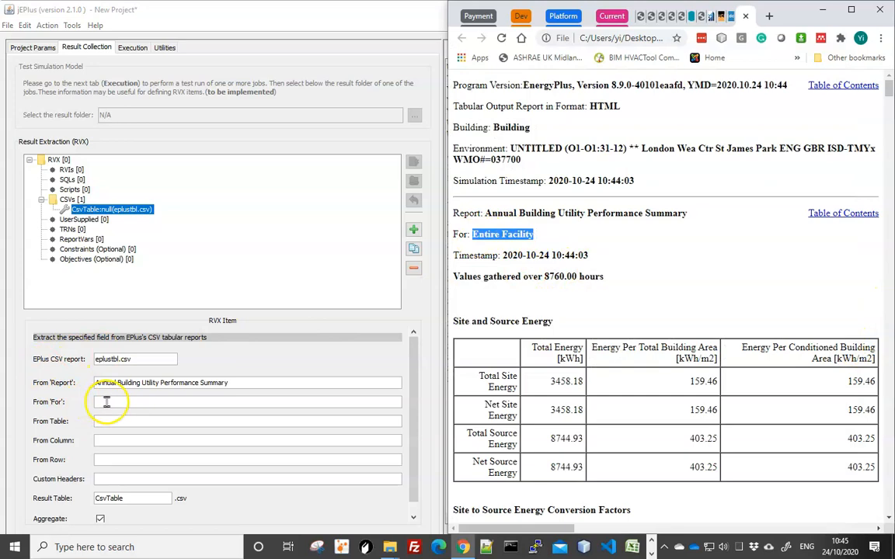
click(106, 402)
key(ctrl+v)
Copy the table name End Uses from the HTML report into the CSV item's From Table setting.
click(866, 303)
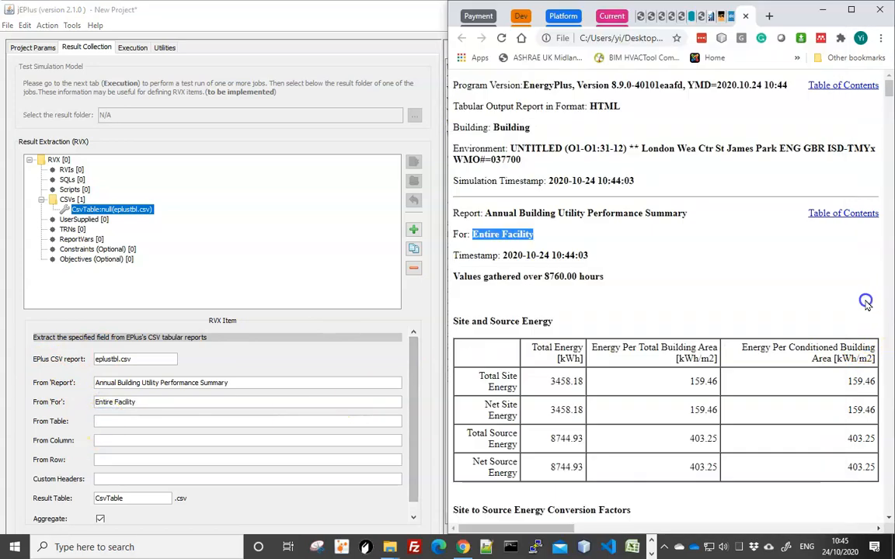
scroll(795, 336, down, 9)
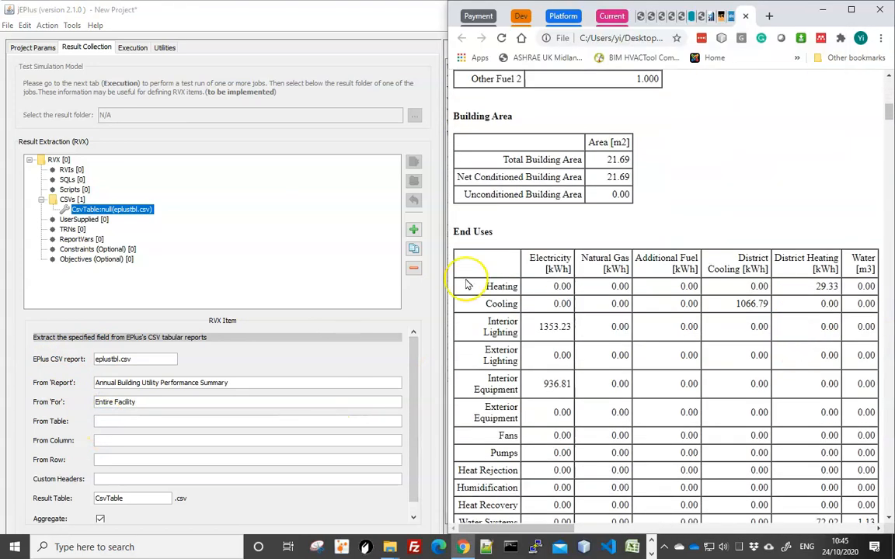
double_click(463, 231)
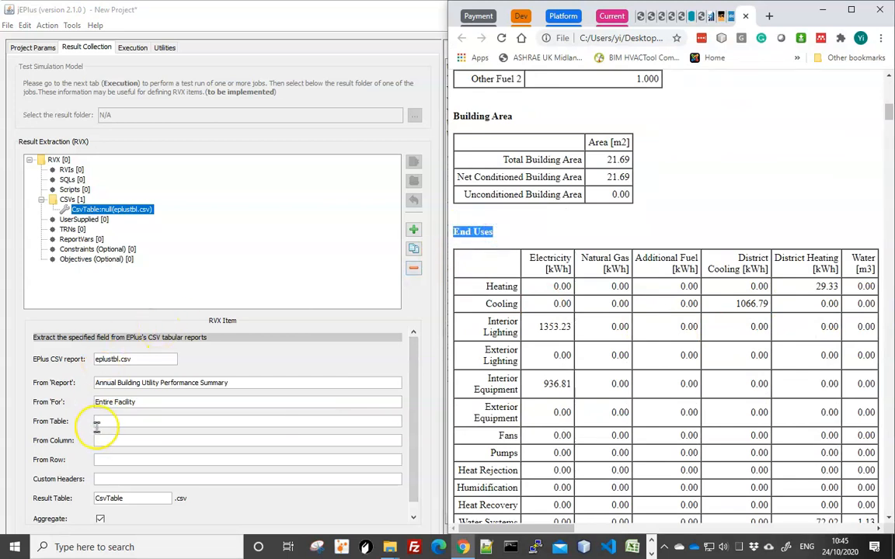
click(95, 422)
text(End Uses)
Copy the column heading District Heating [kWh] from the report's End Uses table into the CSV item's From Column setting.
click(101, 441)
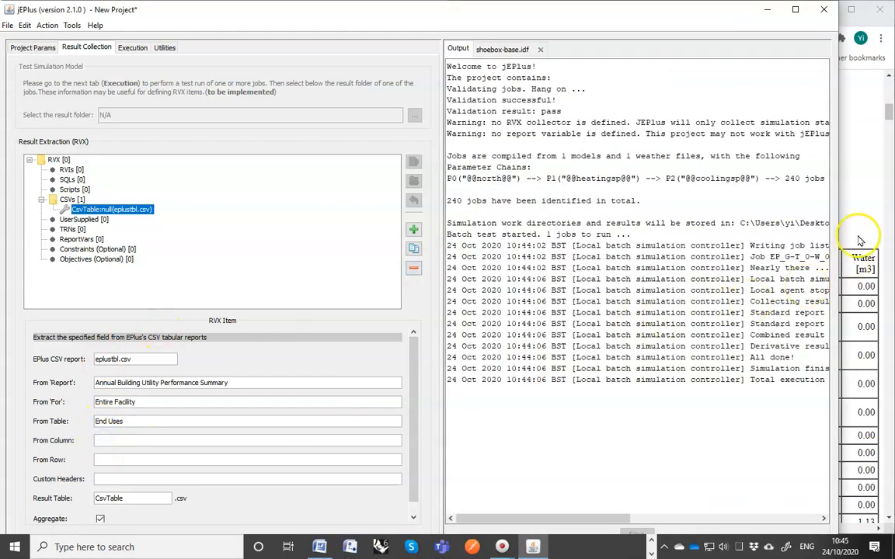
click(865, 200)
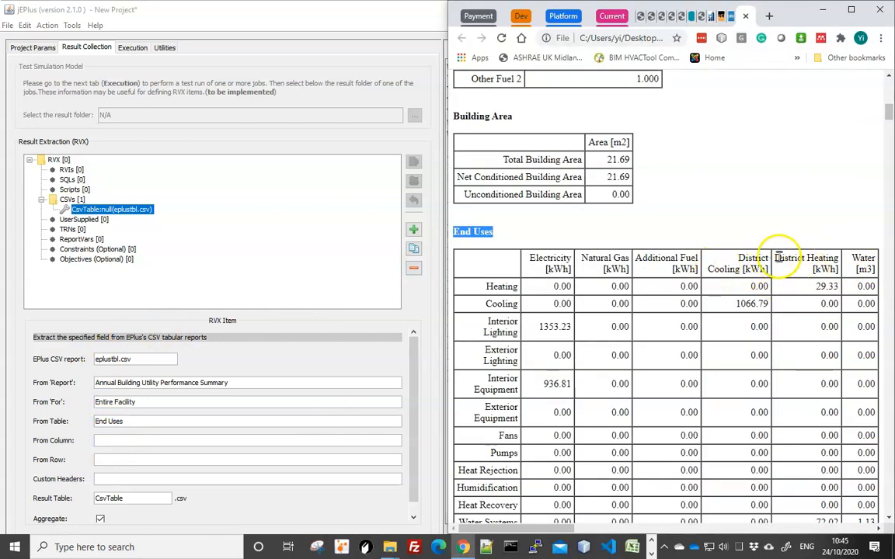
drag(775, 261, 833, 270)
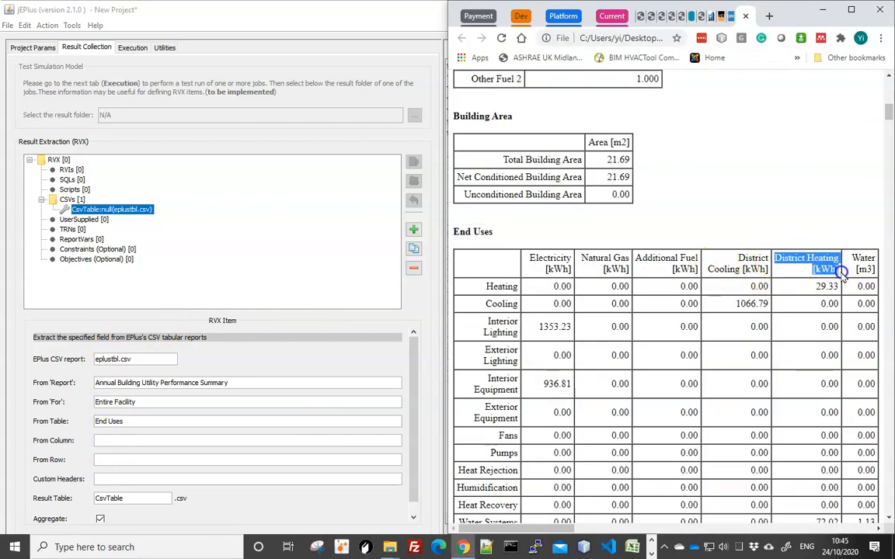
key(ctrl+c)
click(116, 441)
key(ctrl+v)
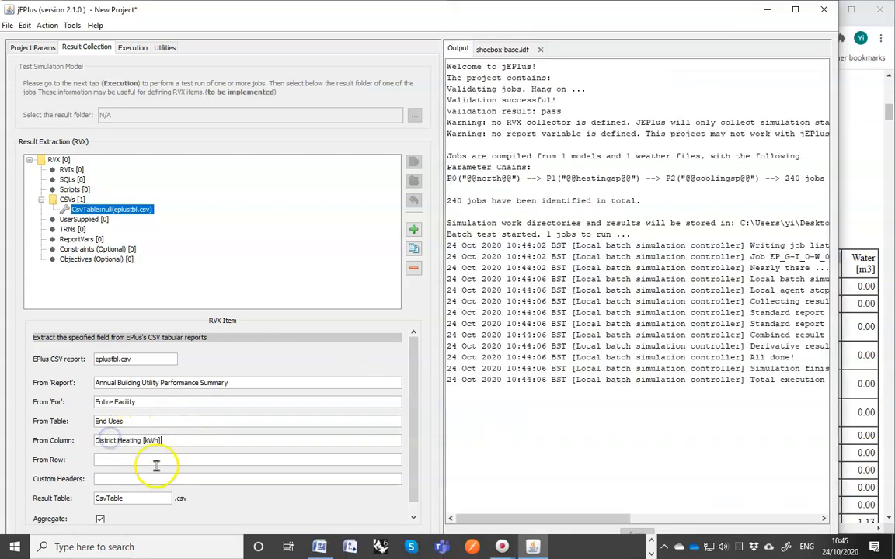
Copy the row name Heating from the report's End Uses table into the CSV item's From Row setting.
click(858, 301)
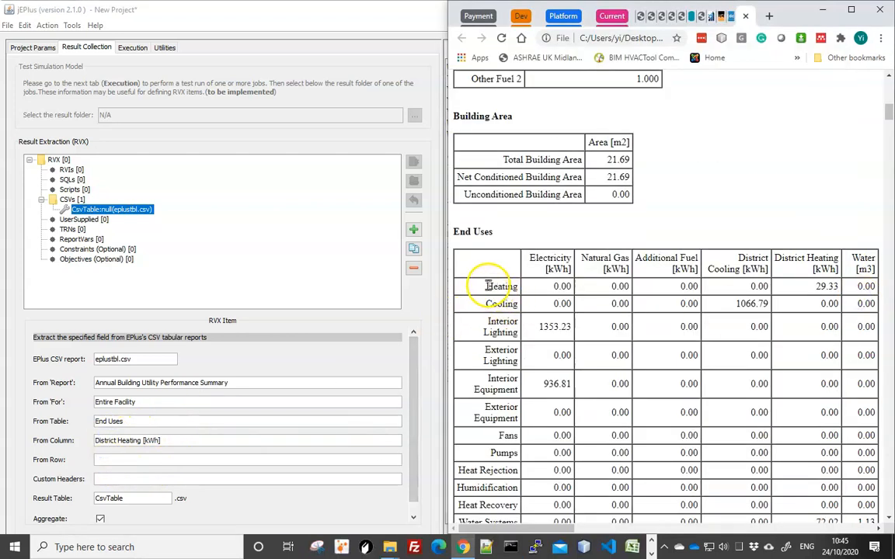
key(ctrl+c)
click(155, 460)
key(ctrl+v)
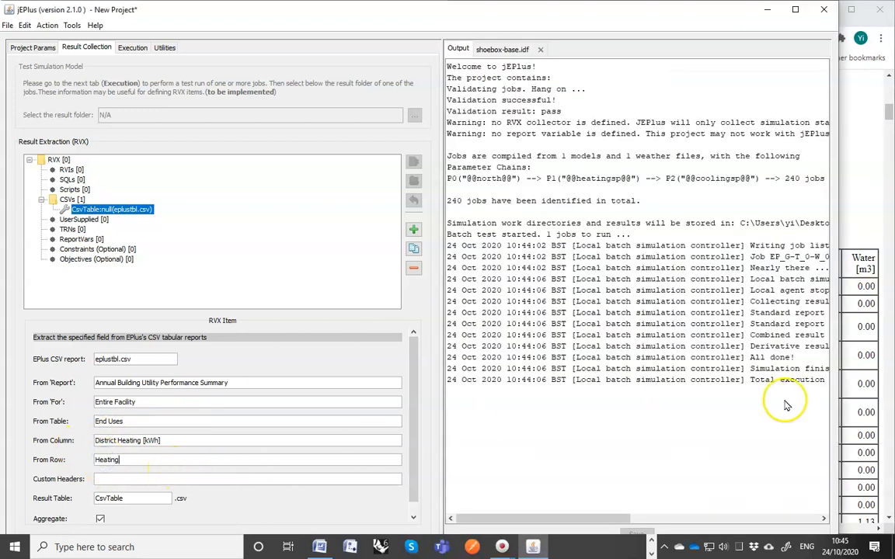
Check the district heating value in the report, and set the CSV item's custom header to Heating [kWh] and result table to heating.
click(861, 321)
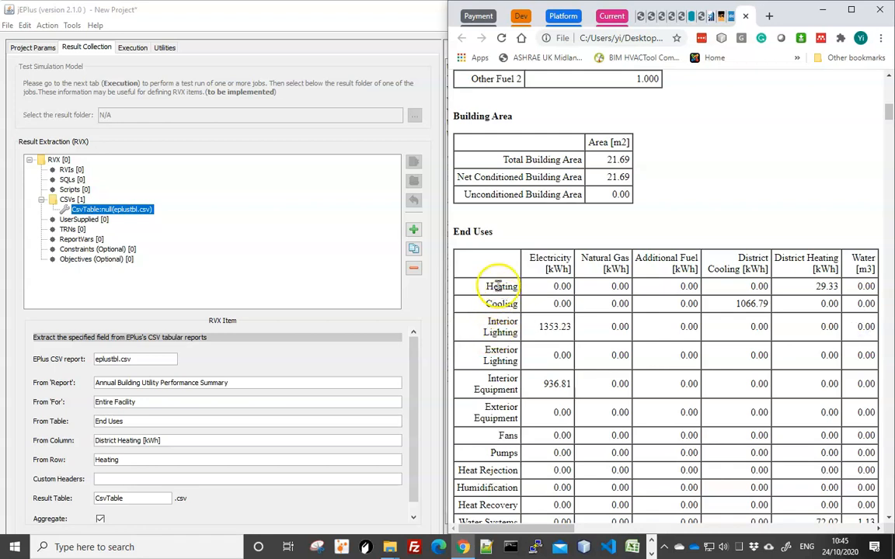
drag(818, 290, 843, 289)
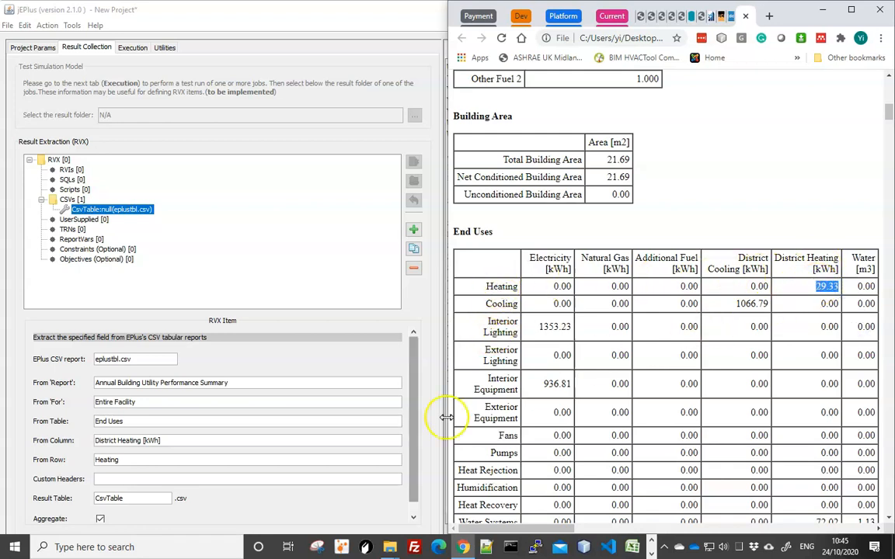
click(99, 480)
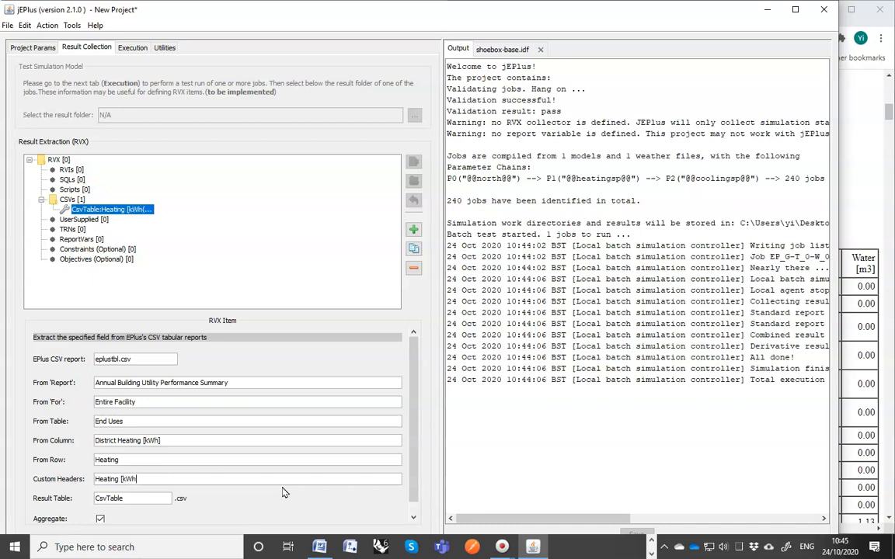
click(124, 499)
text(heating)
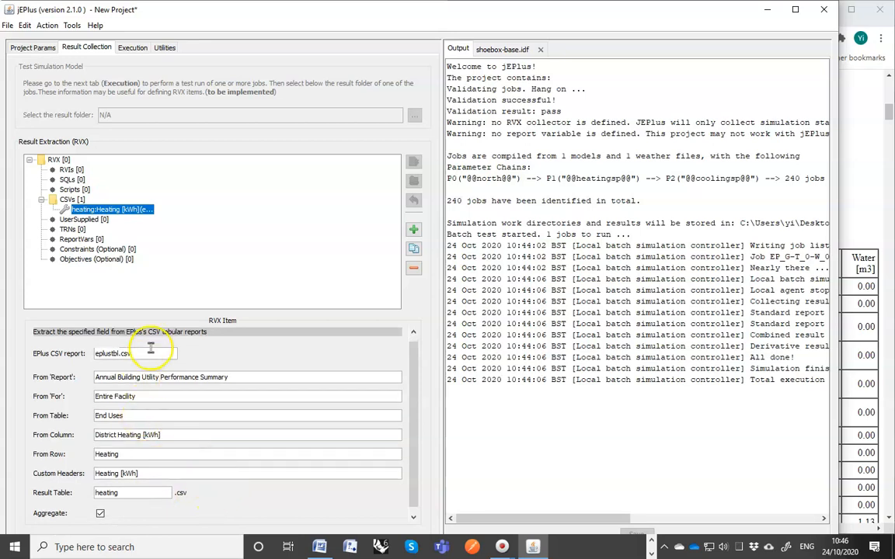
Duplicate the heating item with column District Cooling [kWh], row Cooling, header Cooling [kWh] and result table cooling, checking it against the report.
click(414, 249)
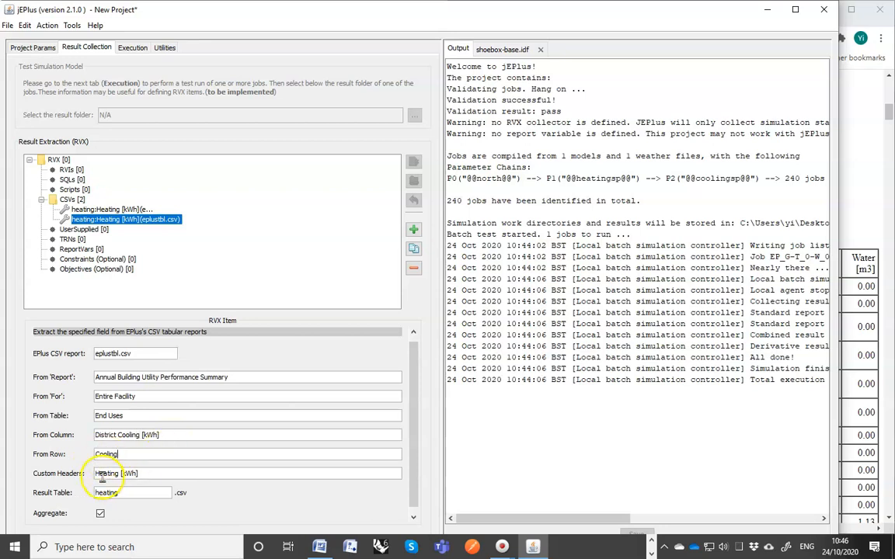
text(Cool)
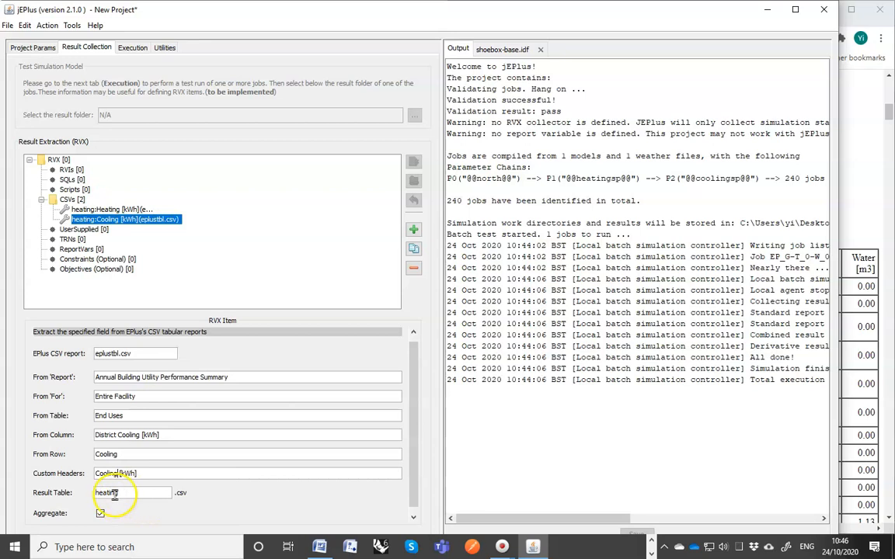
text(cooling)
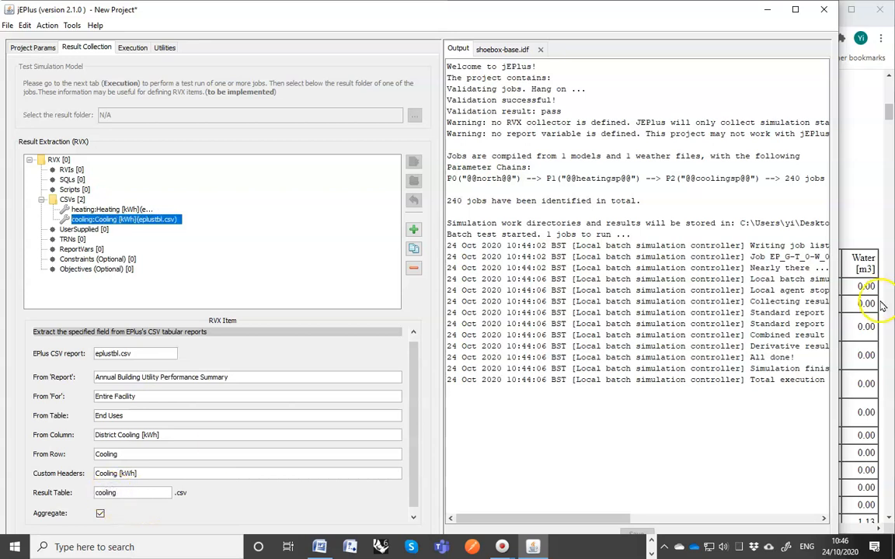
click(860, 249)
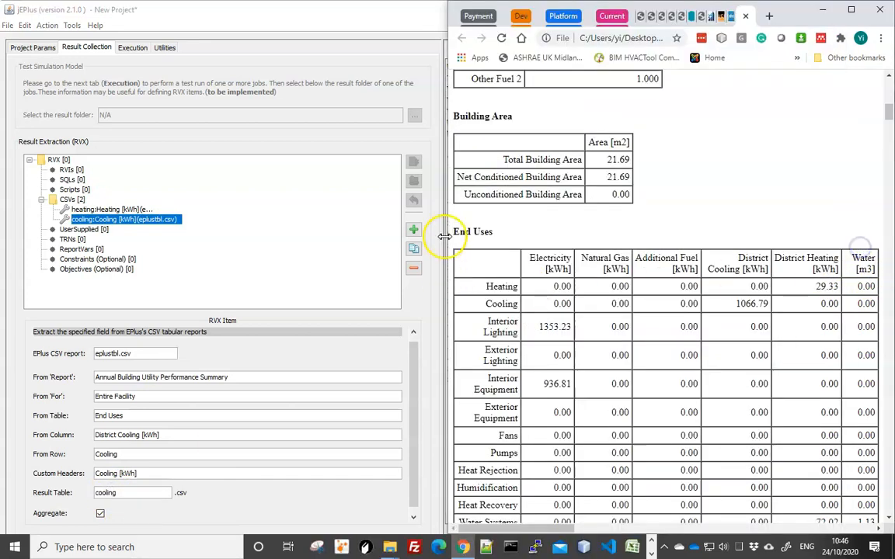
drag(483, 304, 524, 304)
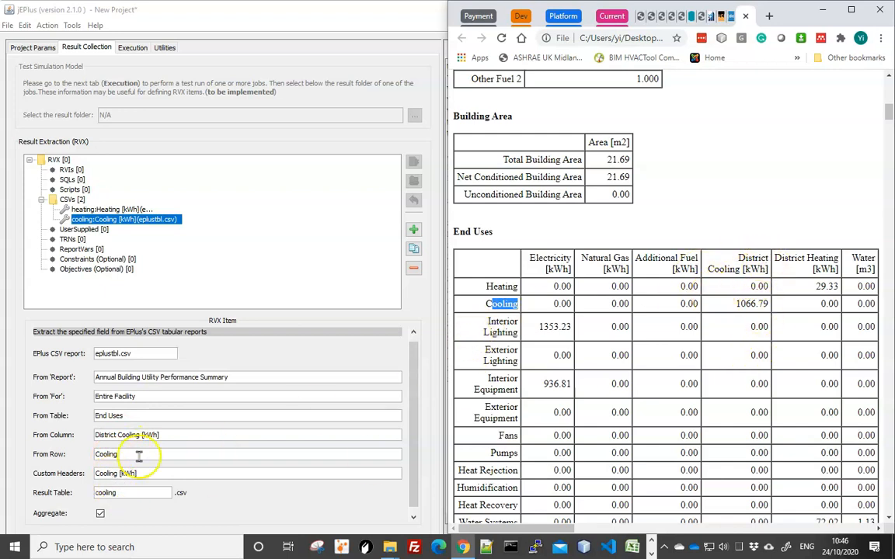
scroll(231, 491, down, 1)
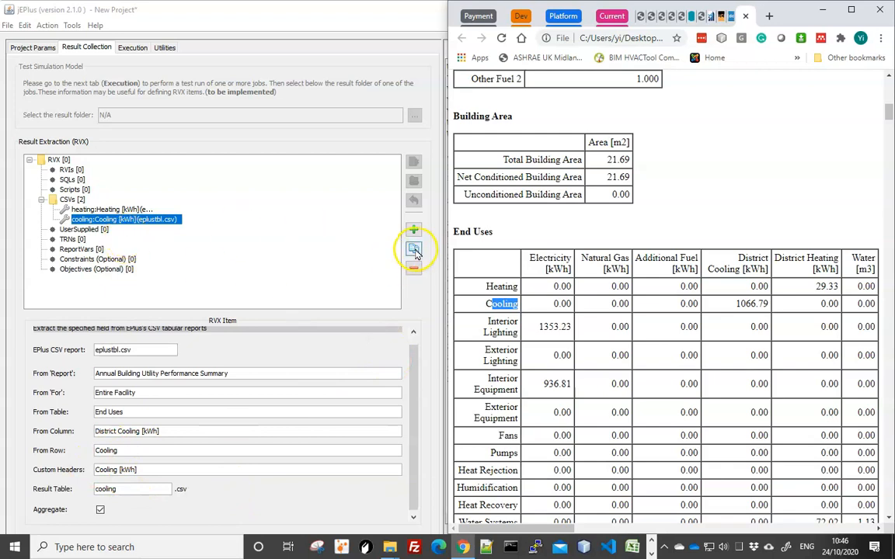
Duplicate the cooling item and copy Comfort and Setpoint Not Met Summary from the report into the duplicate's From Table setting.
click(415, 250)
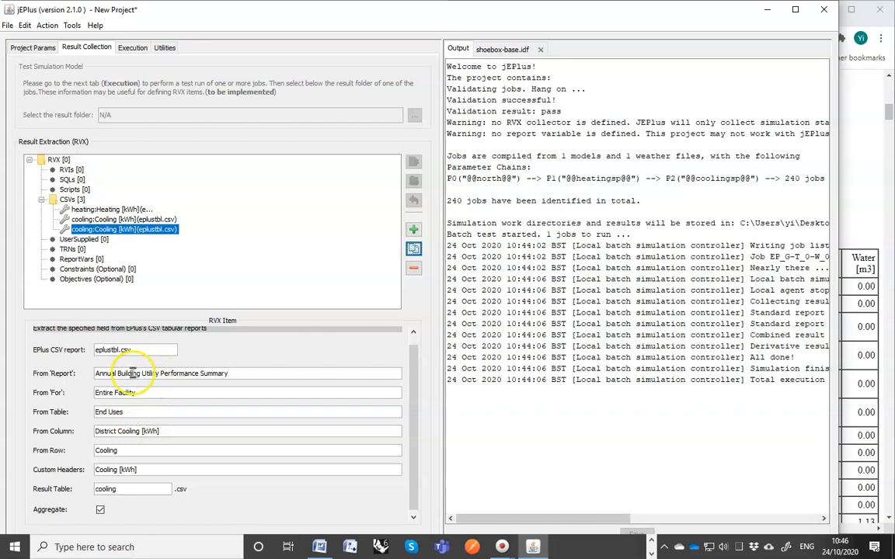
click(129, 413)
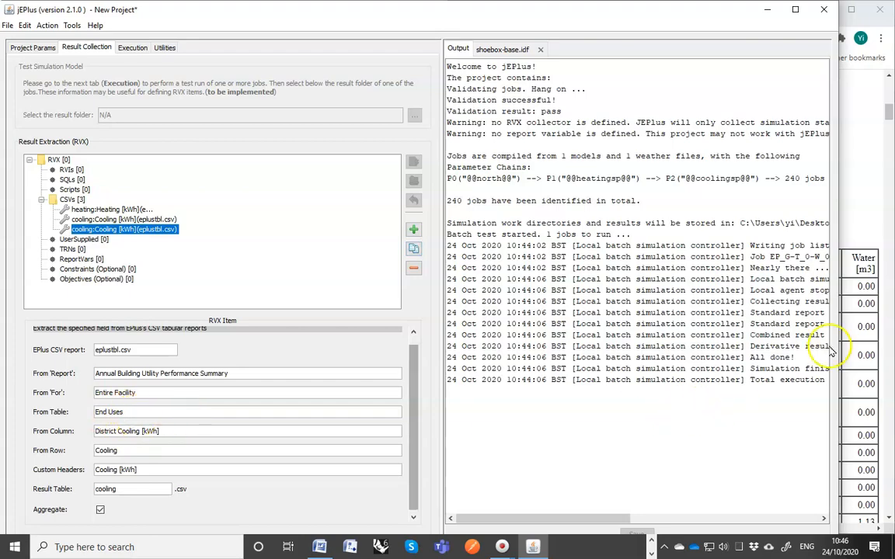
click(864, 236)
scroll(692, 404, down, 5)
scroll(699, 419, down, 20)
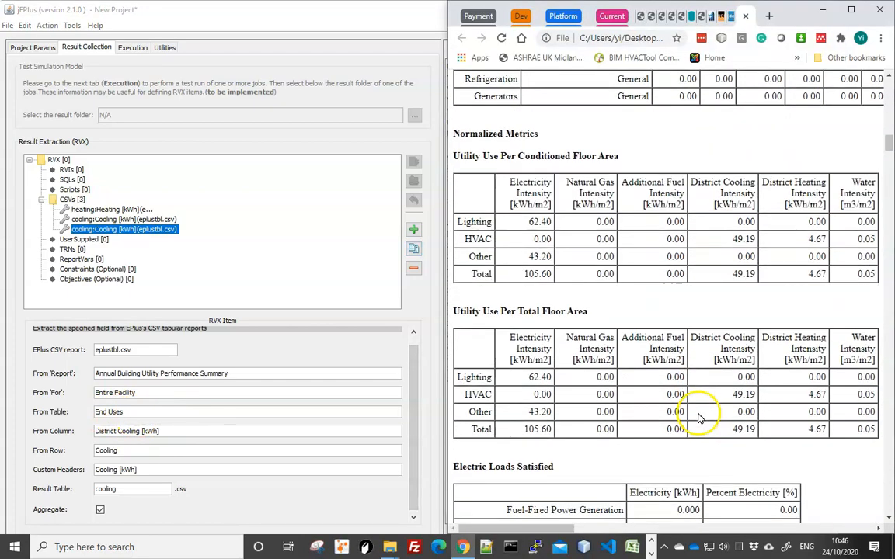
scroll(702, 417, down, 5)
scroll(619, 370, up, 3)
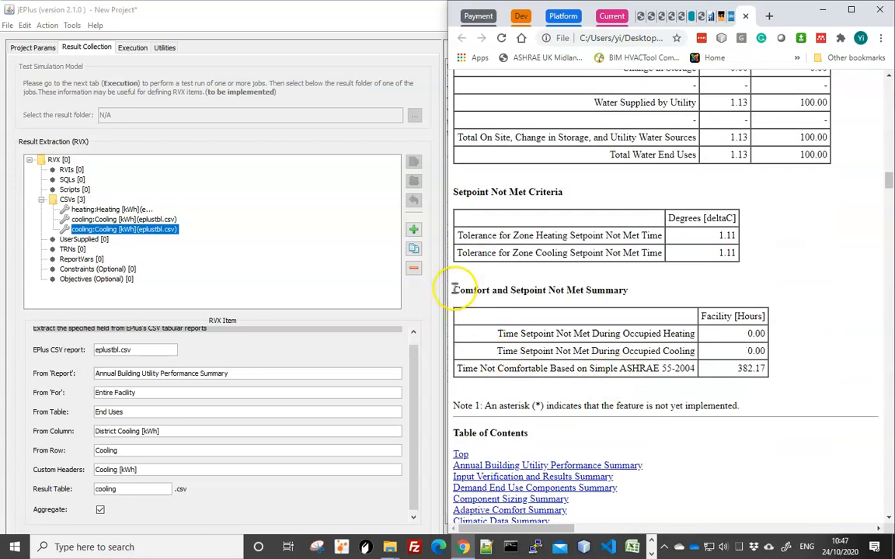
drag(455, 288, 604, 288)
key(ctrl+c)
click(140, 409)
triple_click(116, 412)
key(ctrl+v)
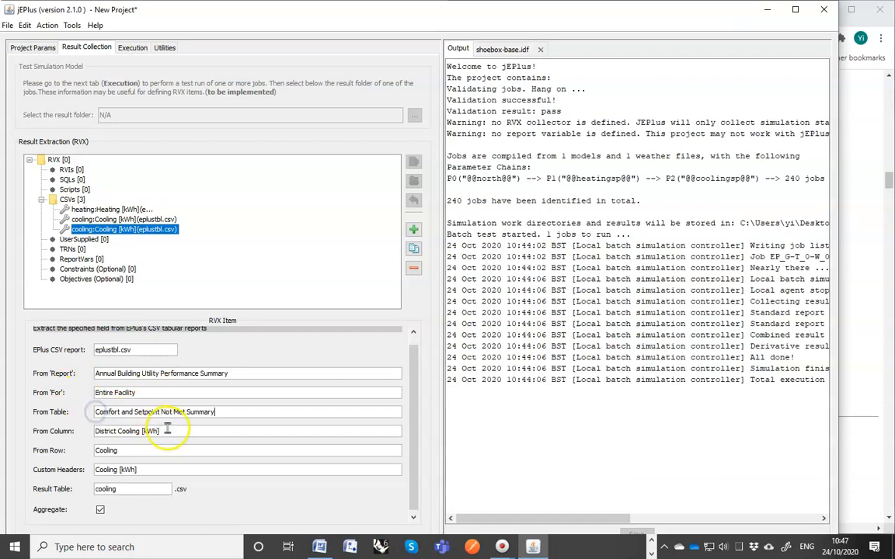
Copy the column heading Facility [Hours] from the report into the duplicated item's From Column setting.
click(859, 390)
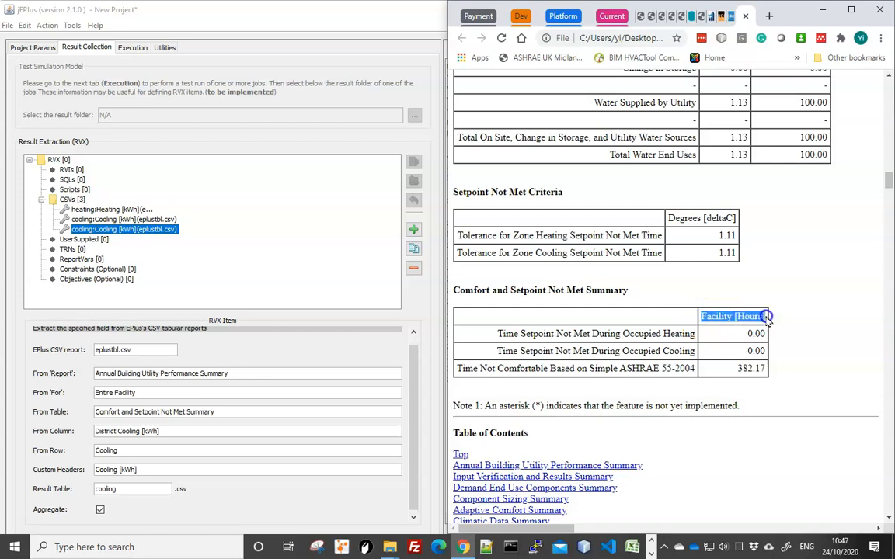
click(155, 447)
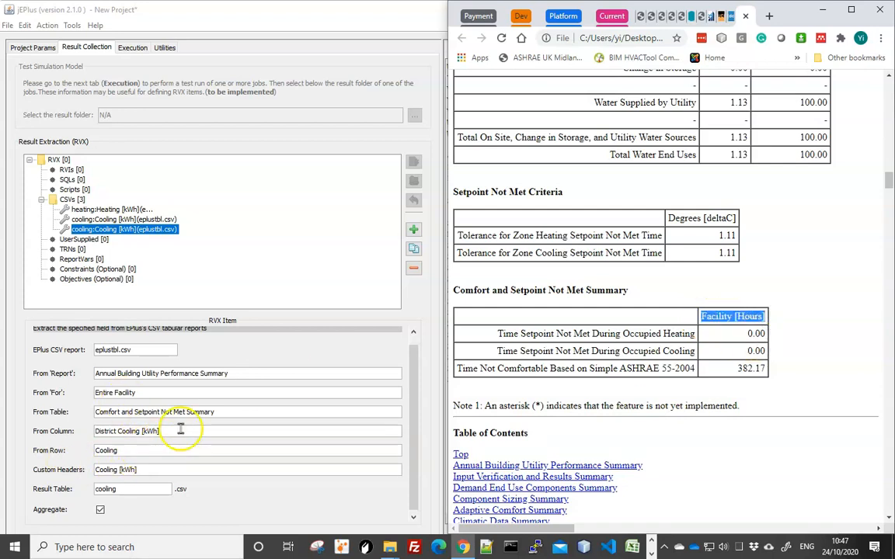
triple_click(180, 430)
key(ctrl+v)
Copy the row name Time Not Comfortable Based on Simple ASHRAE 55-2004 from the report into the item's From Row setting.
click(128, 449)
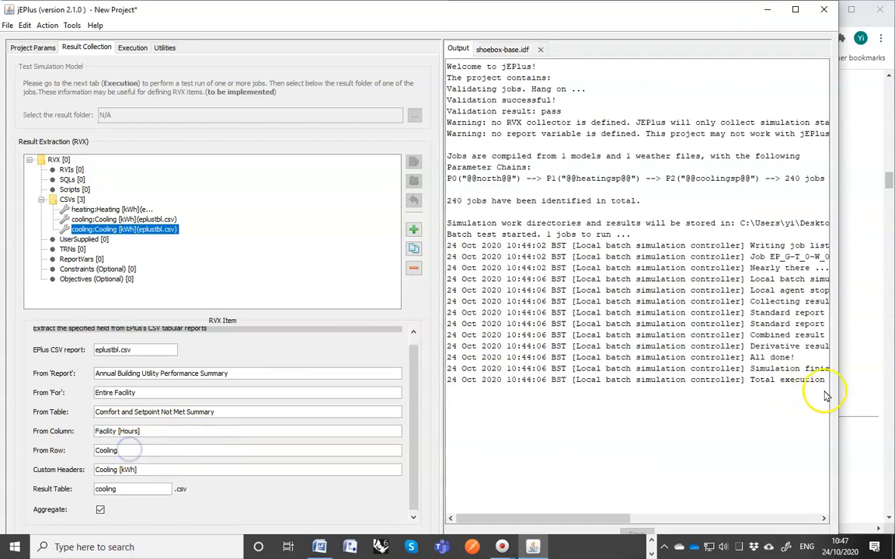
click(863, 359)
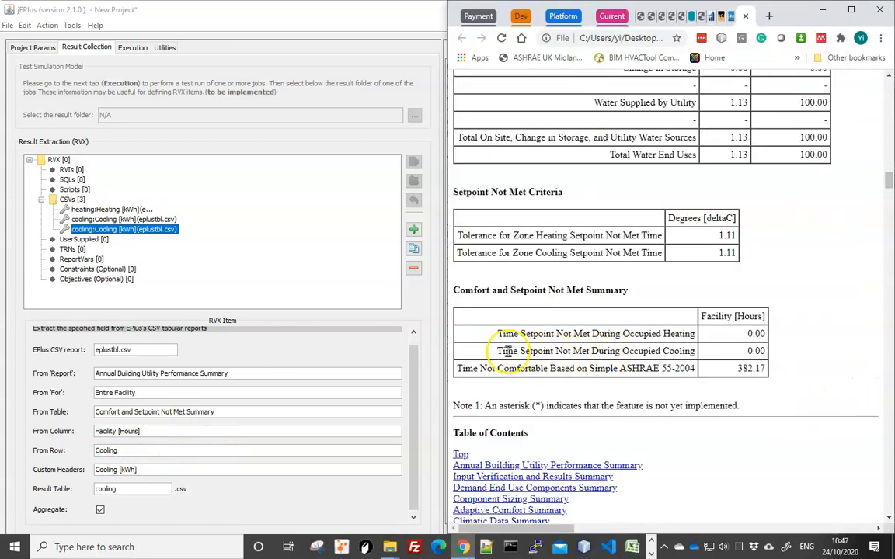
drag(458, 369, 695, 368)
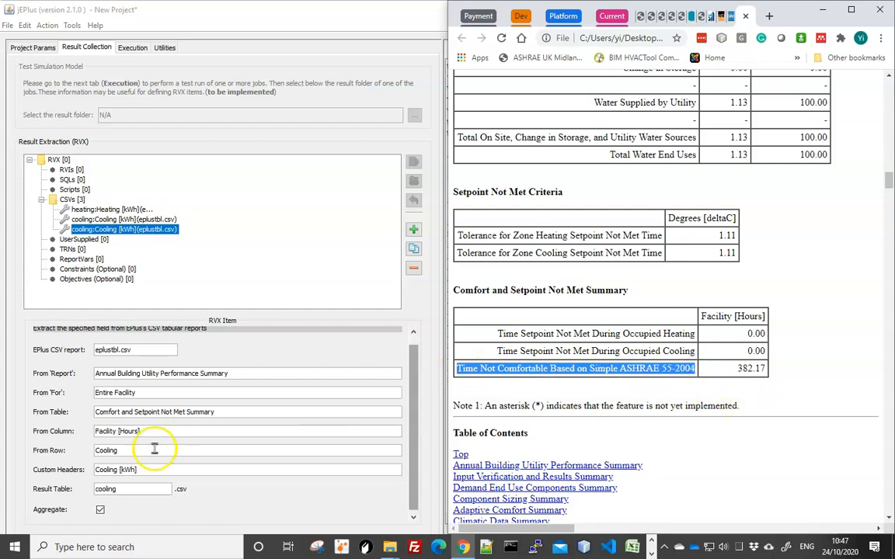
click(130, 451)
drag(130, 451, 94, 450)
key(ctrl+v)
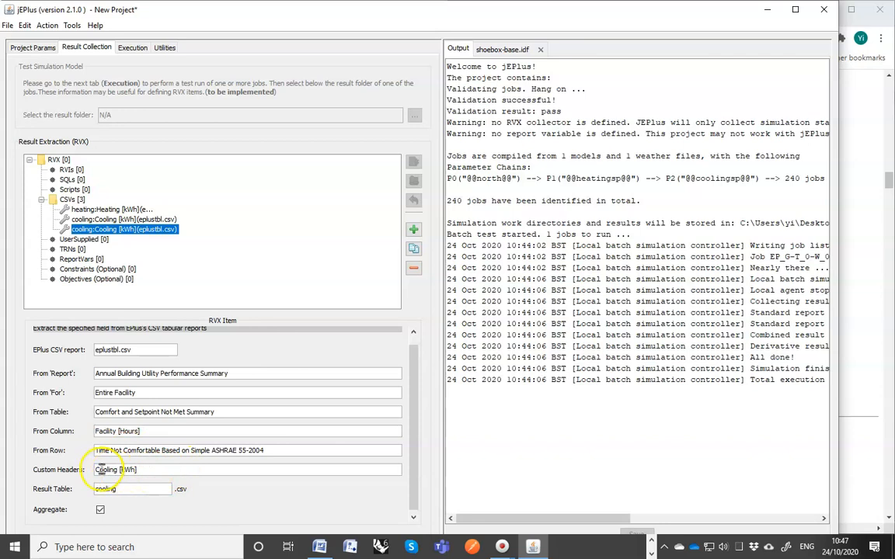
Set the third CSV item's custom header to Discomfort [hrs] and its result table to discomfort.
text(Discomfort)
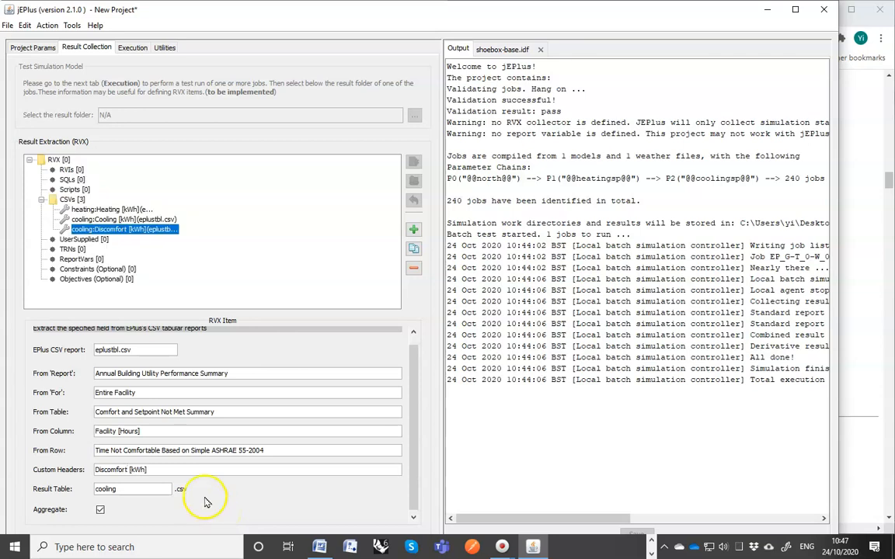
double_click(138, 469)
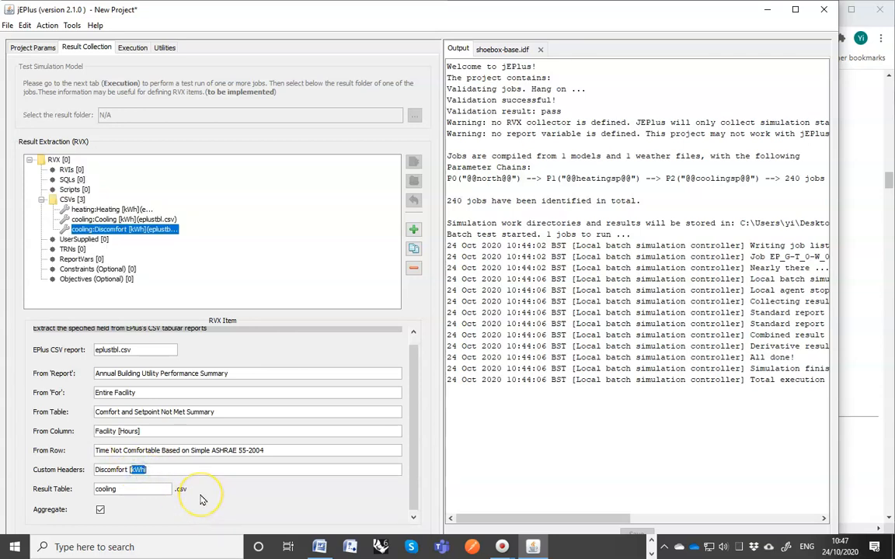
double_click(94, 489)
text(discomfort)
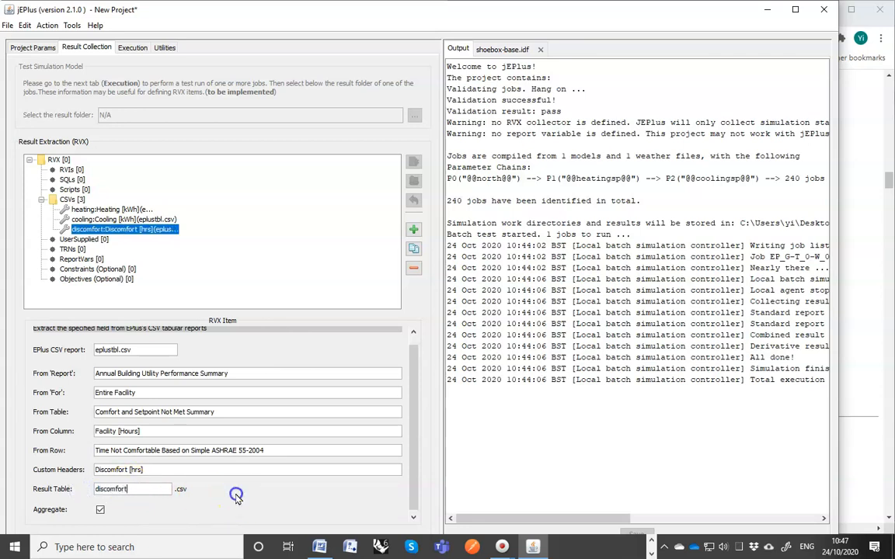
Review the settings of the heating, cooling and discomfort CSV items.
click(128, 220)
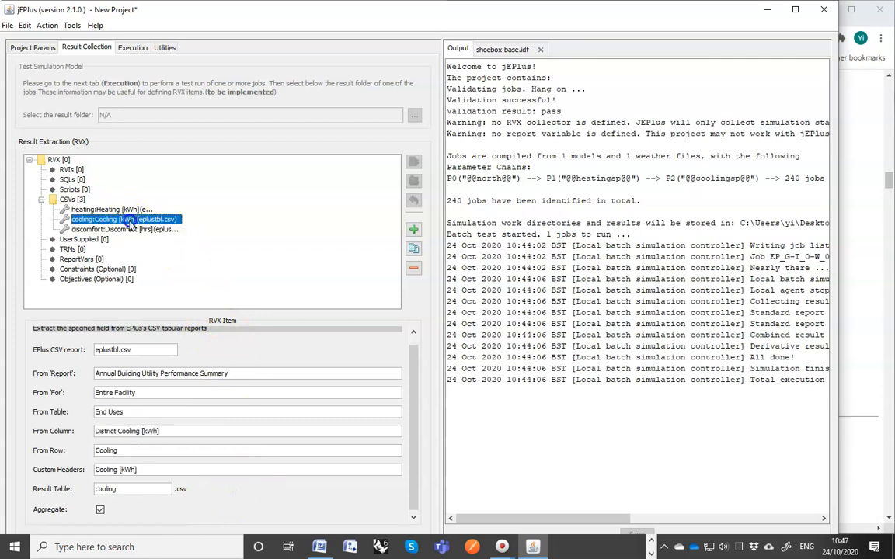
click(118, 210)
click(117, 219)
click(116, 230)
Save the jEPlus project as project in the Project folder on the Desktop.
click(7, 24)
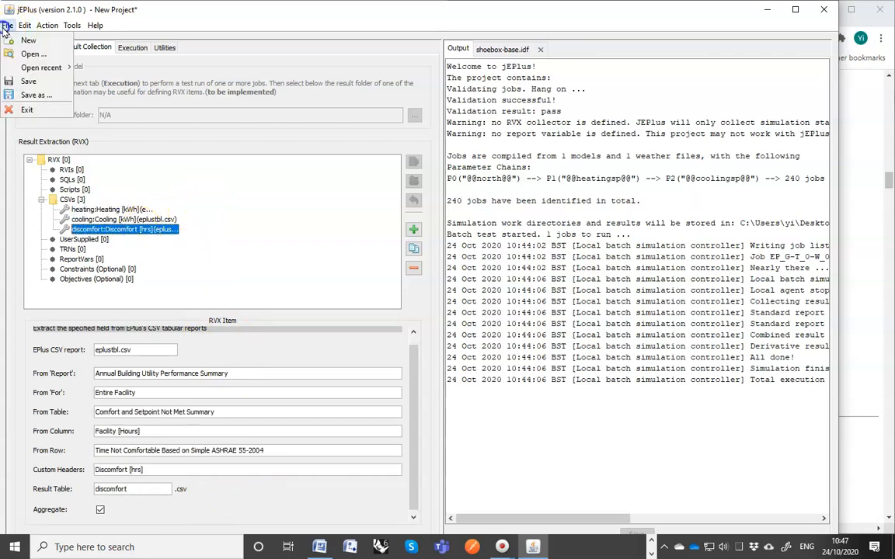
click(31, 83)
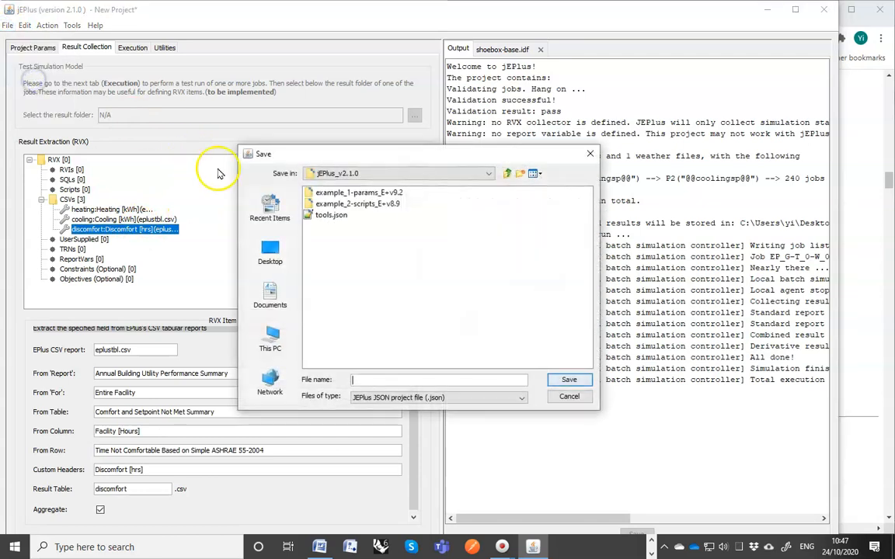
click(506, 173)
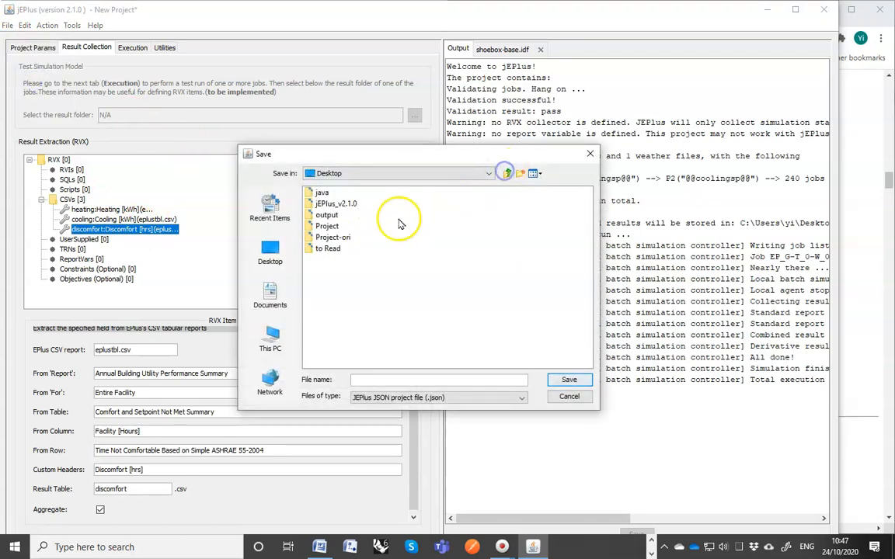
click(326, 226)
double_click(328, 226)
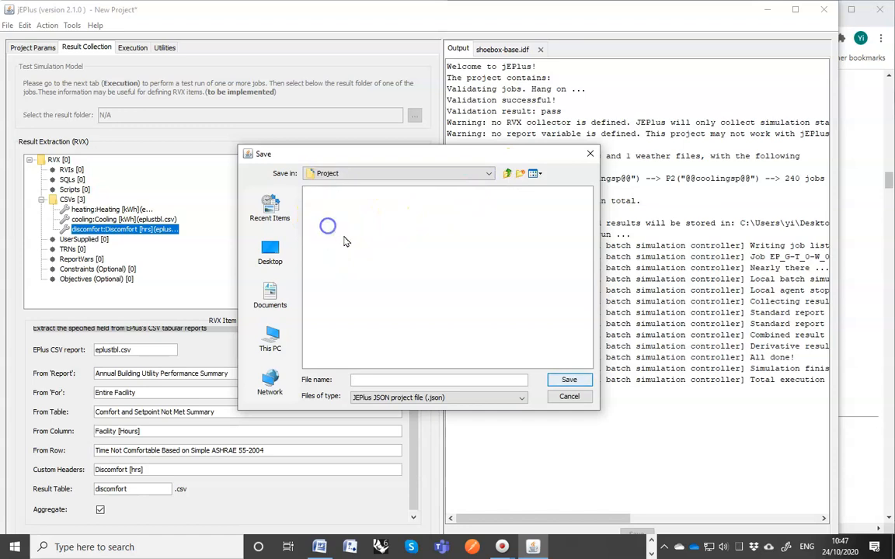
click(360, 380)
text(project)
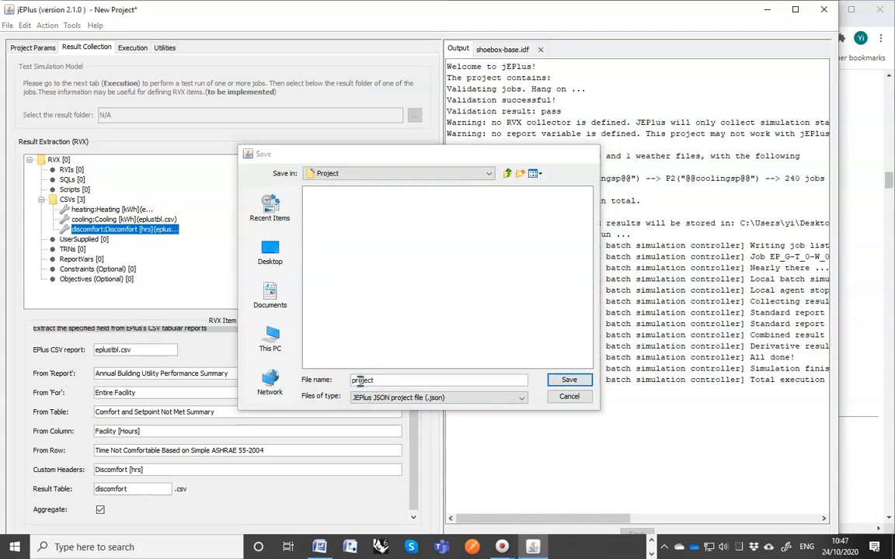
key(Return)
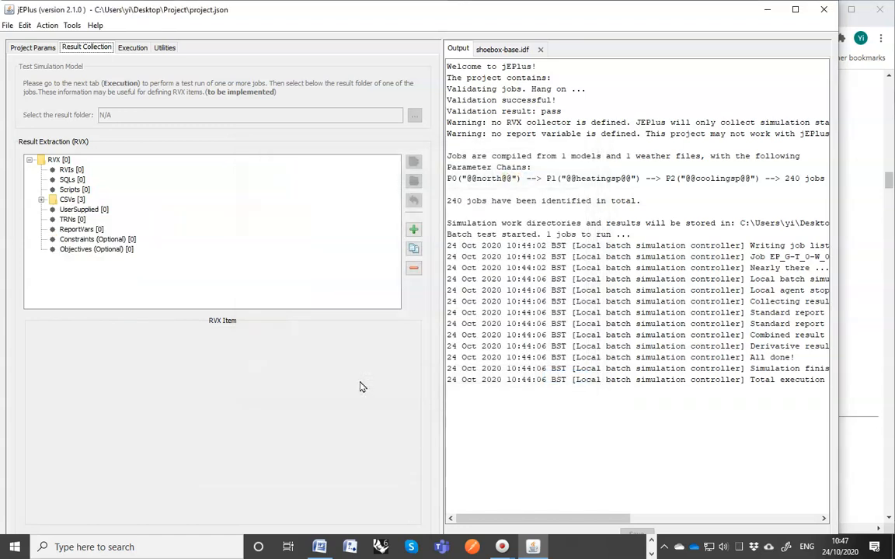
Validate the saved project from the execution settings and dismiss the validation report.
click(33, 48)
click(87, 48)
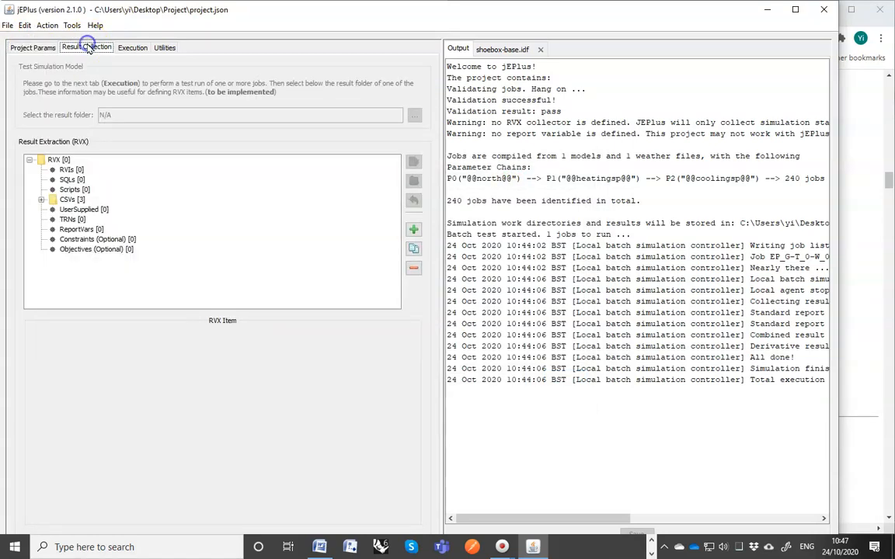
click(131, 47)
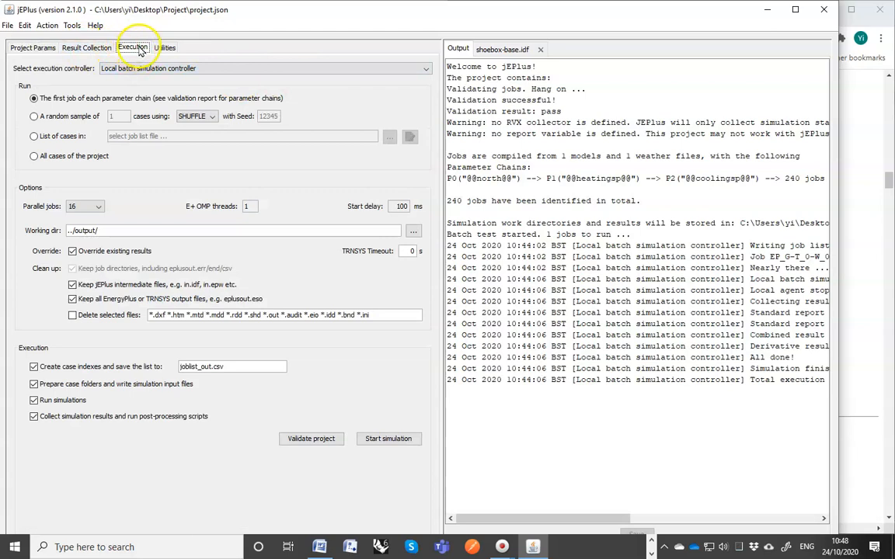
click(311, 438)
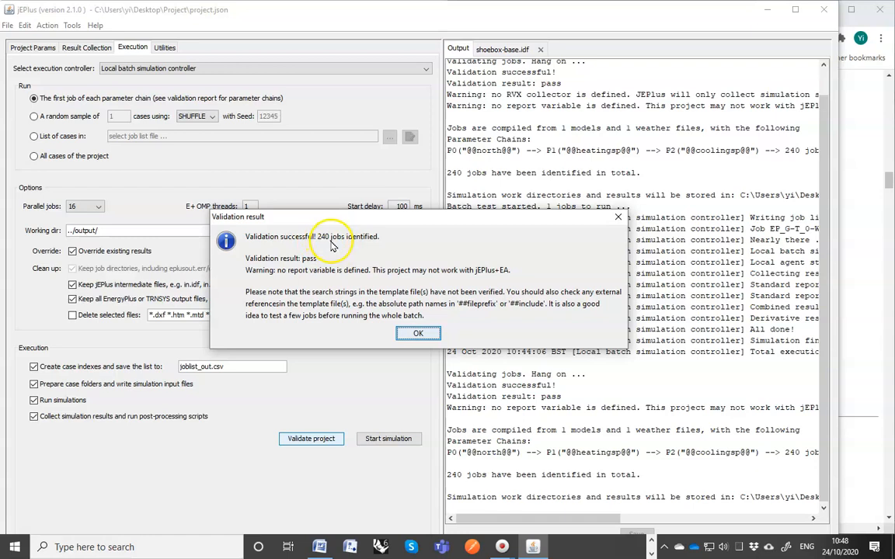
drag(338, 223, 344, 233)
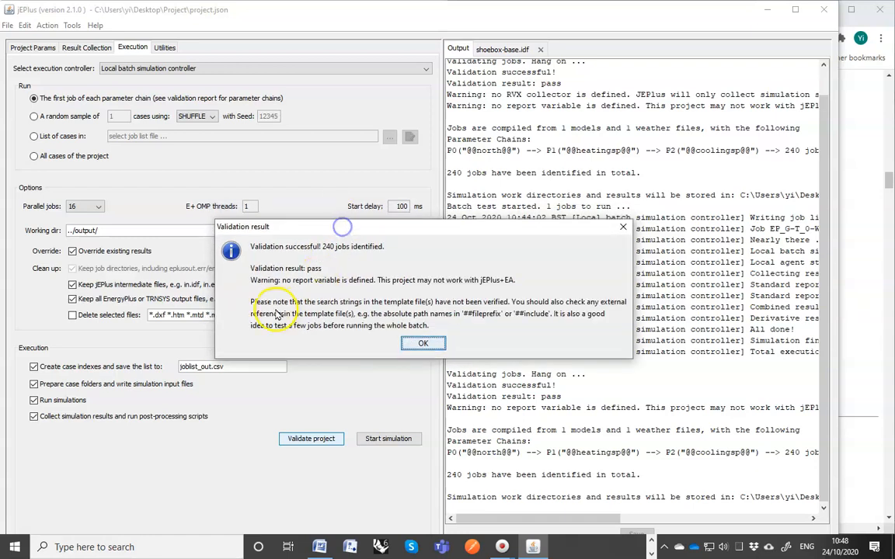
click(424, 344)
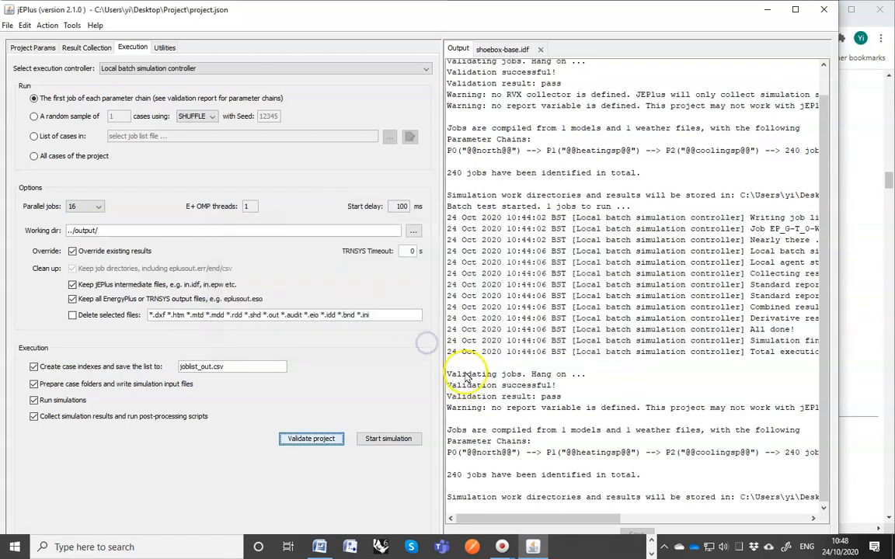
Run the simulation for all cases of the project and close the simulation monitor once it finishes.
click(33, 156)
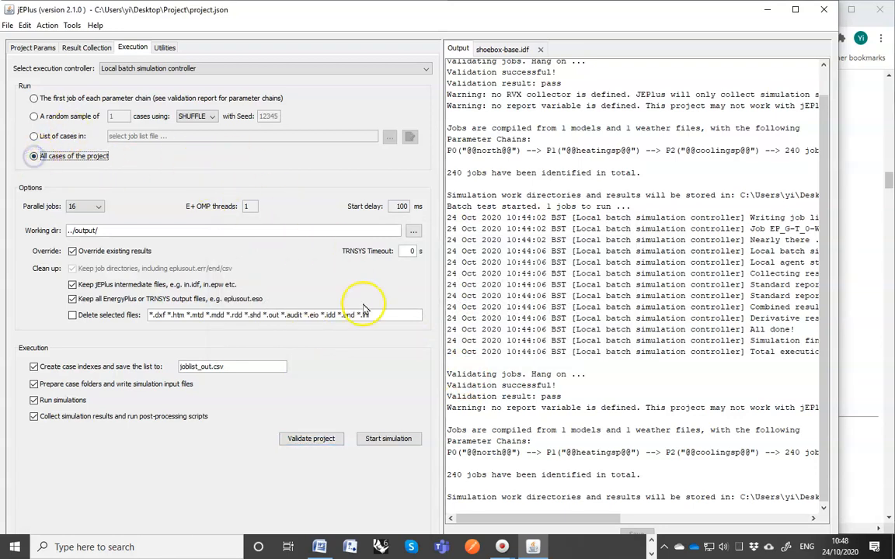
click(382, 440)
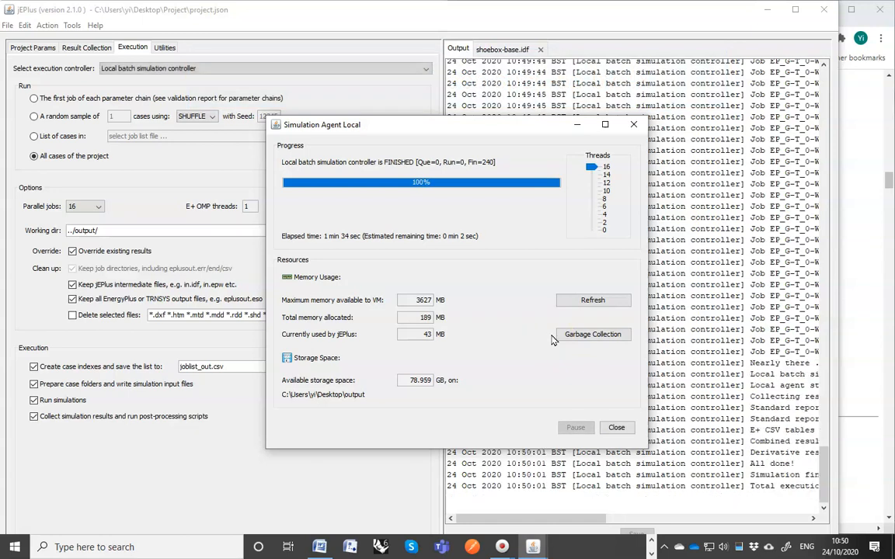
click(616, 427)
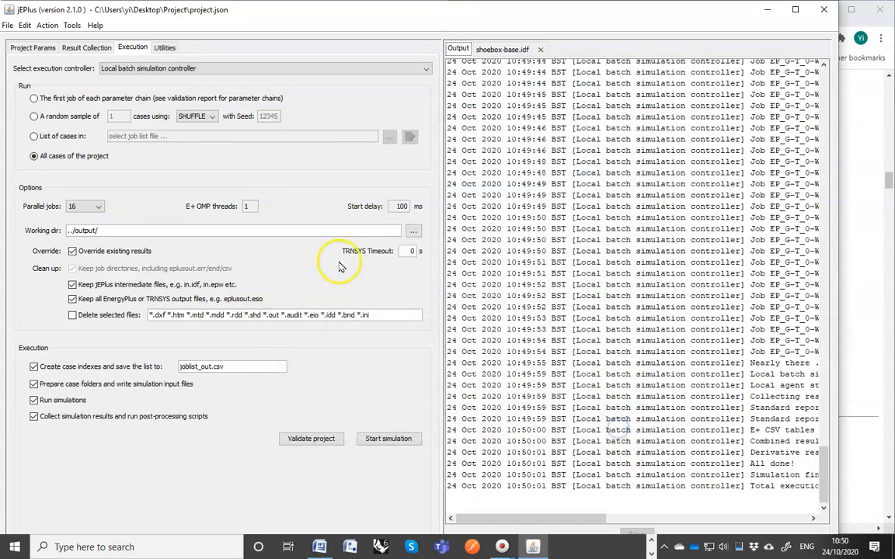
Check the end of the run log and open the AllCombinedResults.csv results in a maximized Excel window.
drag(565, 518, 686, 535)
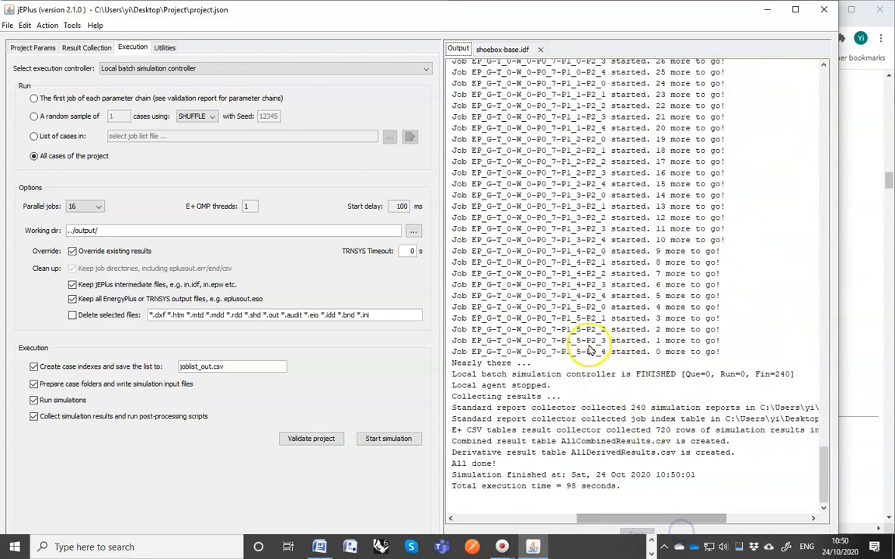
drag(634, 522, 496, 526)
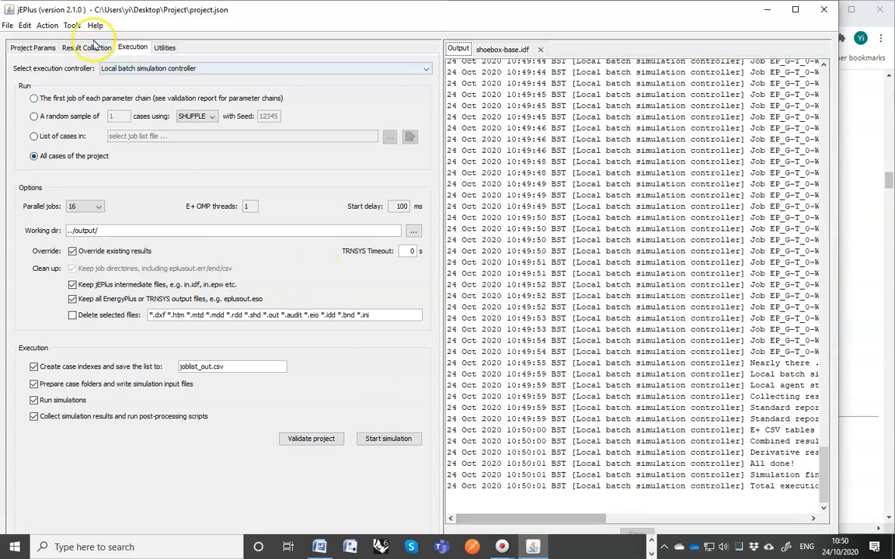
click(47, 25)
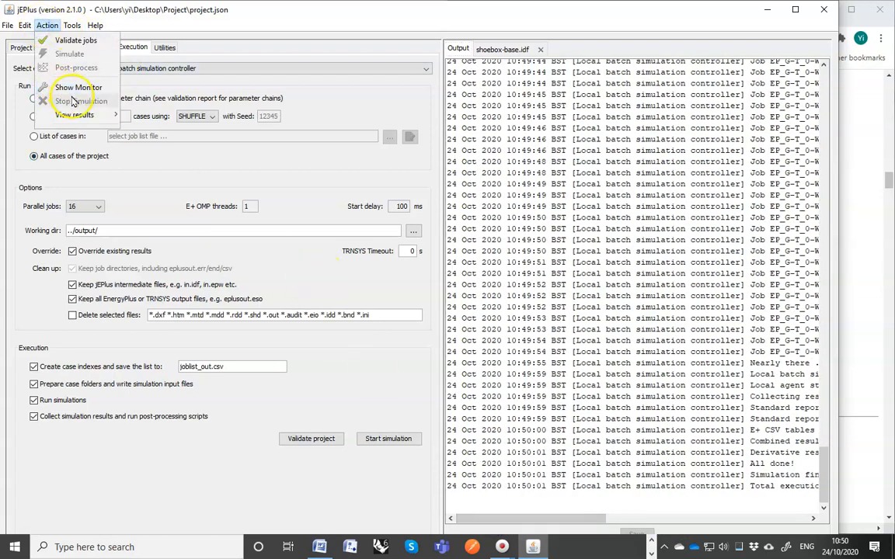
mouse_move(74, 120)
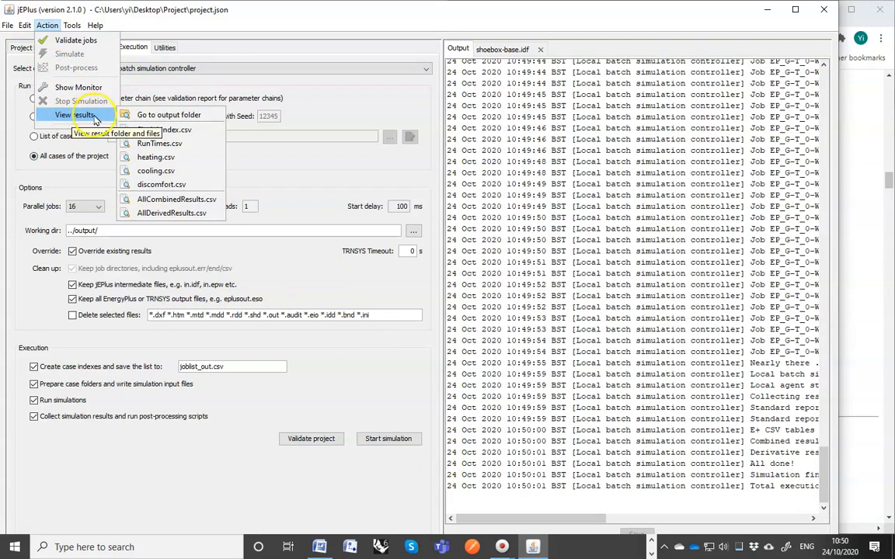
click(175, 201)
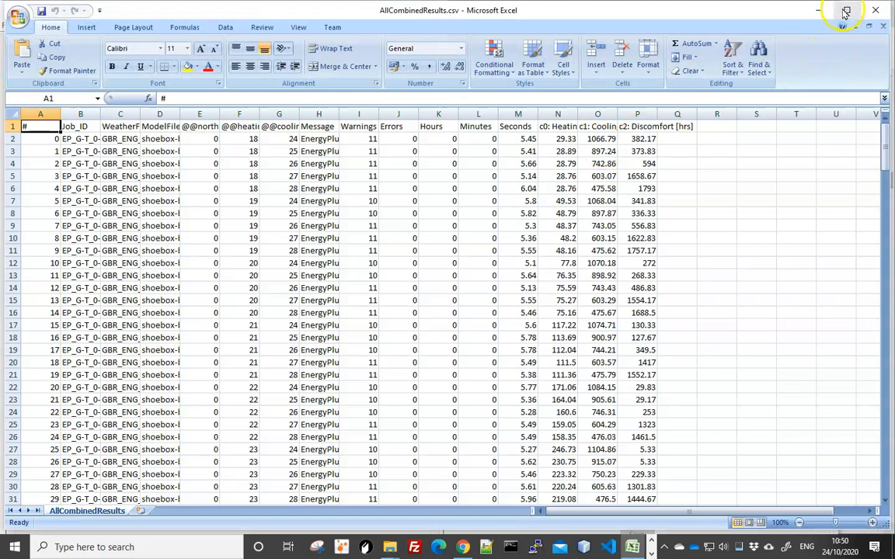
click(846, 11)
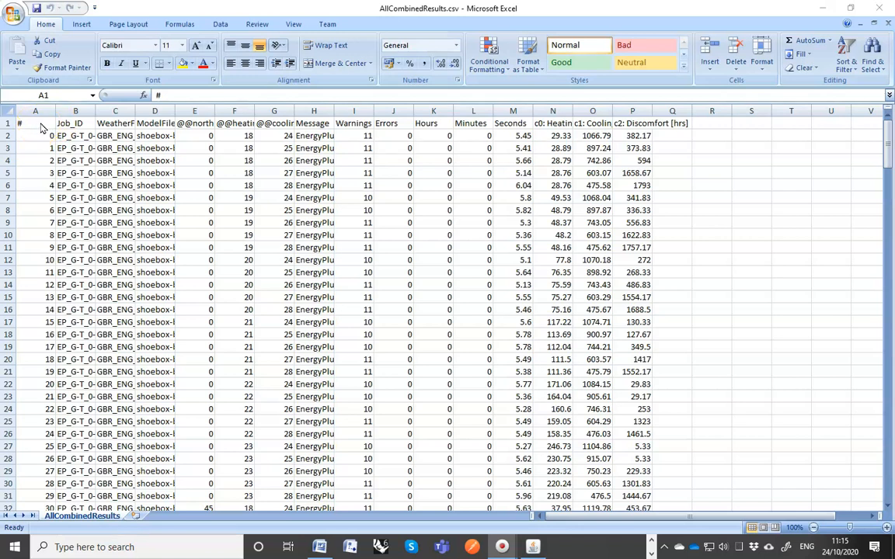
Widen the Job_ID column and check the first job's ID, weather file, model file and three parameter values.
click(96, 114)
drag(96, 115, 160, 114)
click(86, 138)
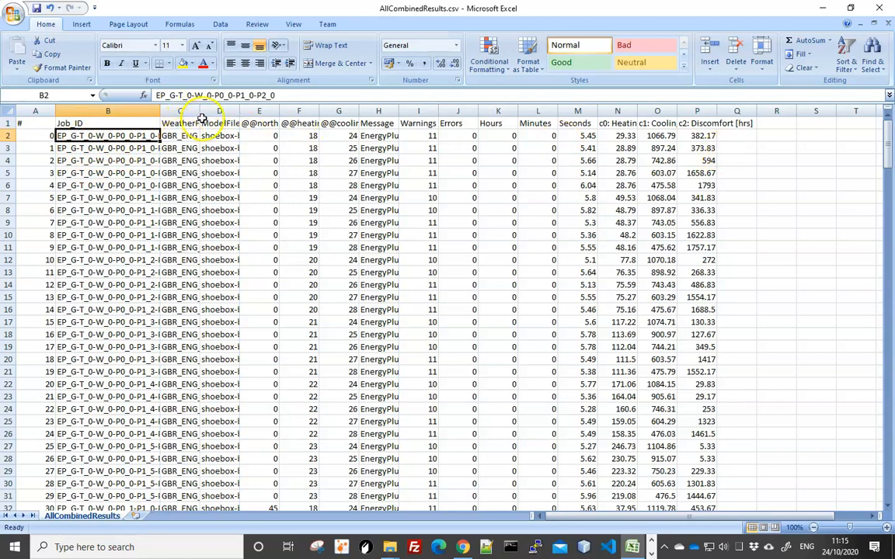
click(166, 133)
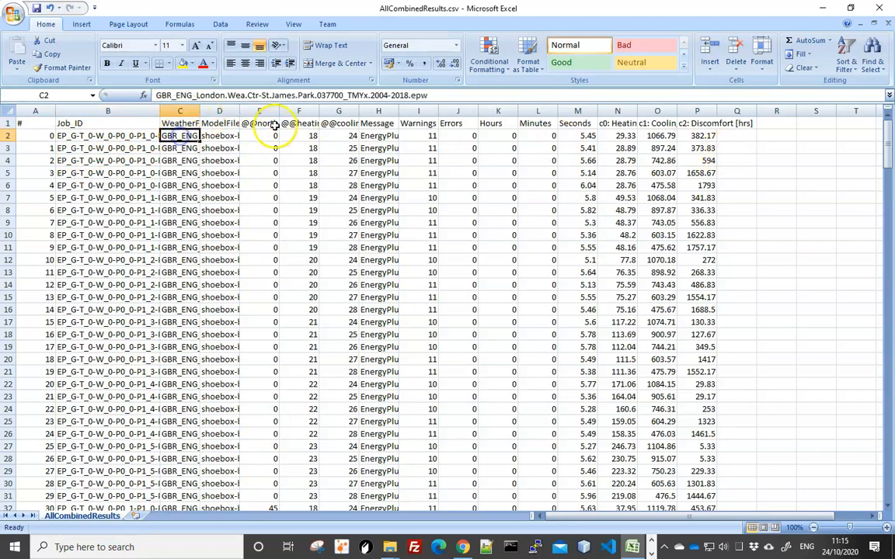
click(217, 135)
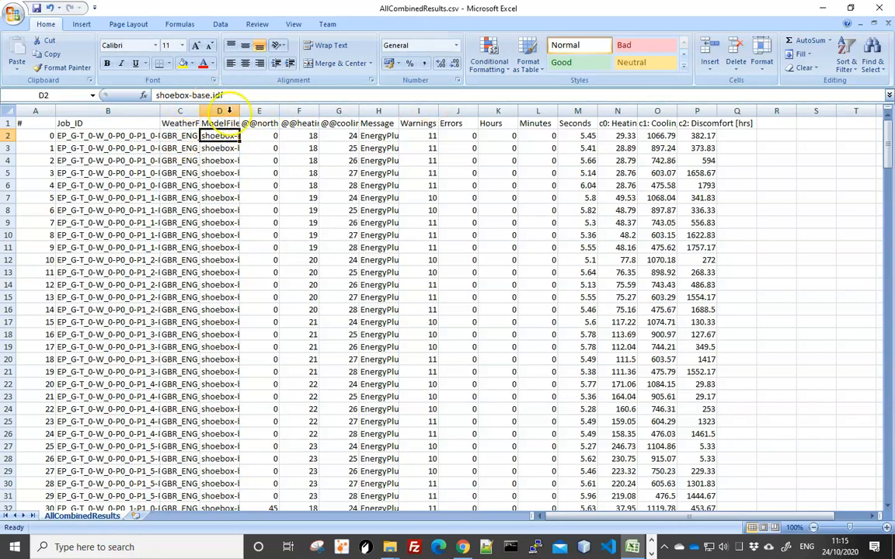
drag(244, 138, 351, 138)
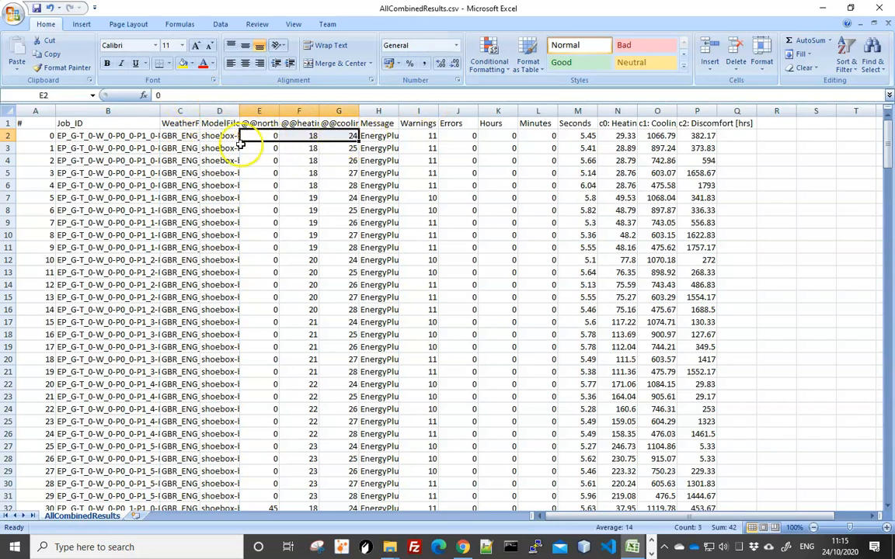
Fit the Message to Seconds columns to their contents and look through the completion messages of all jobs.
click(381, 114)
drag(381, 114, 579, 117)
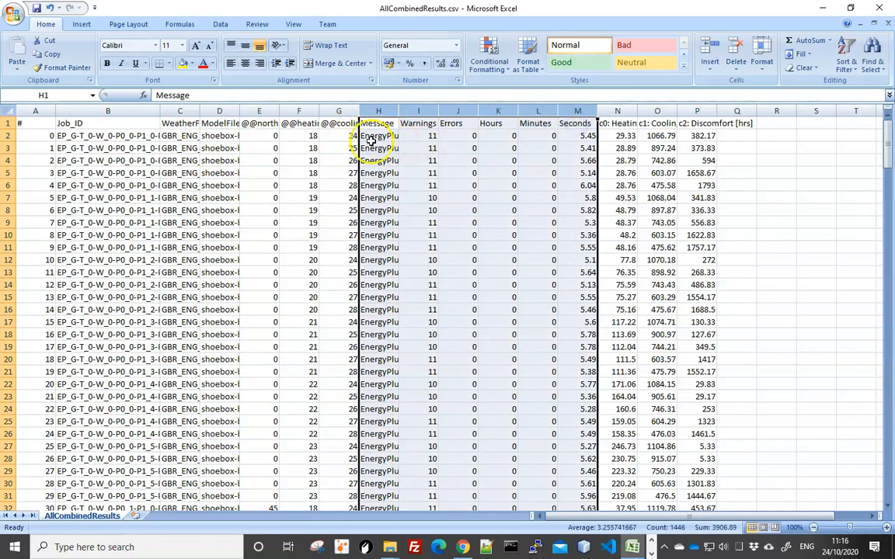
double_click(399, 111)
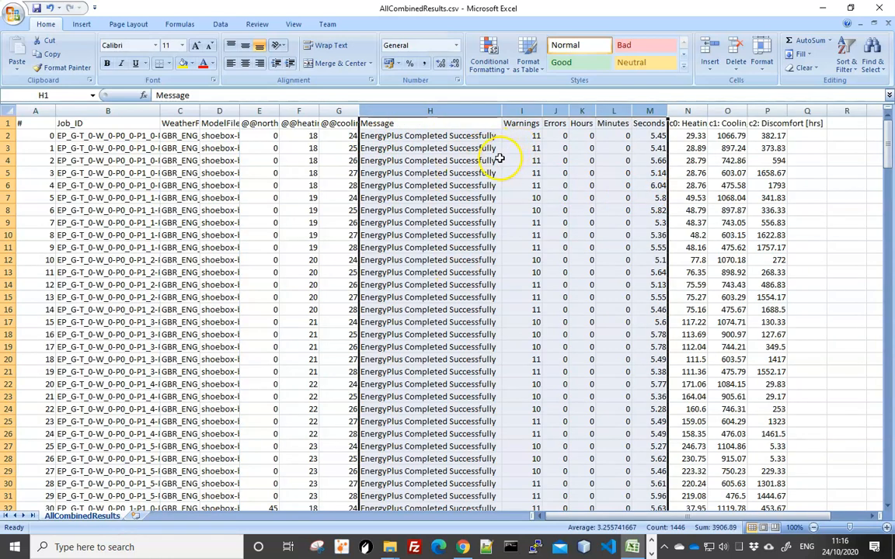
scroll(463, 365, down, 20)
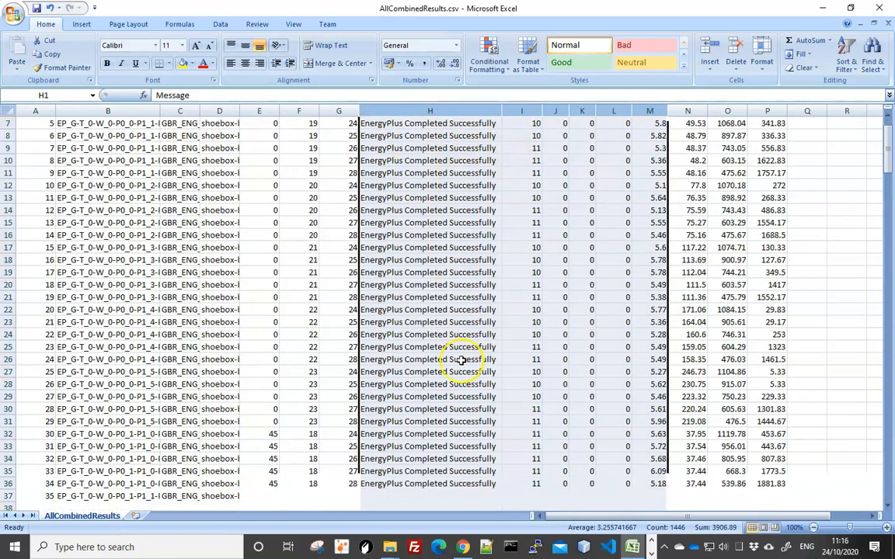
scroll(466, 386, down, 20)
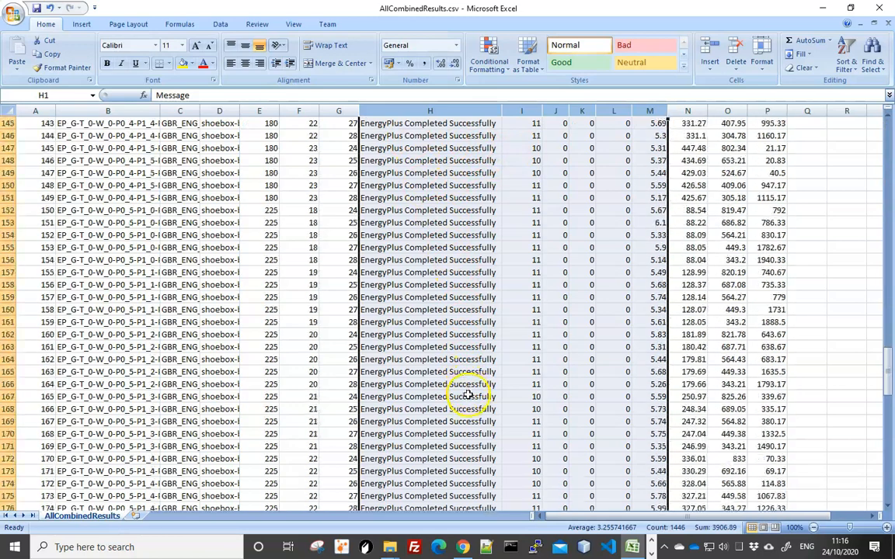
scroll(482, 376, up, 5)
scroll(481, 376, up, 20)
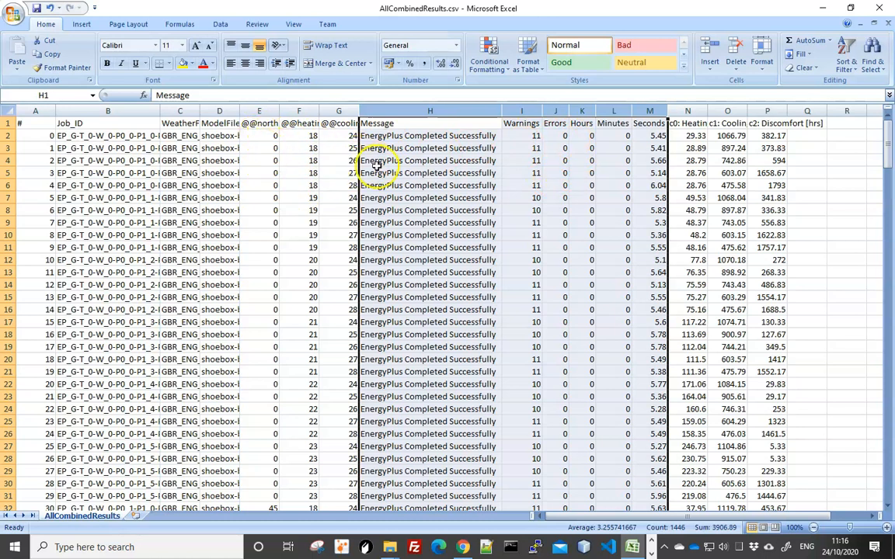
click(626, 195)
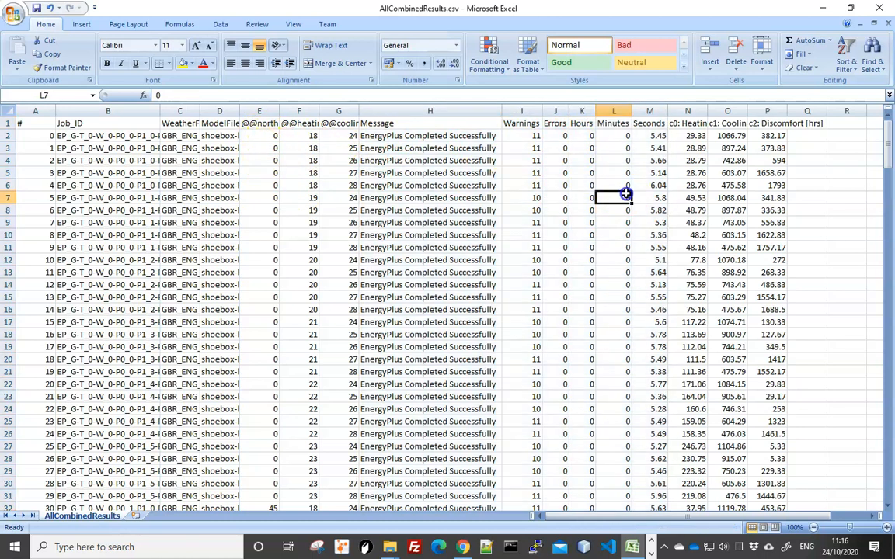
Hide the columns from Message to Seconds in the combined results sheet.
drag(362, 105, 643, 124)
right_click(590, 161)
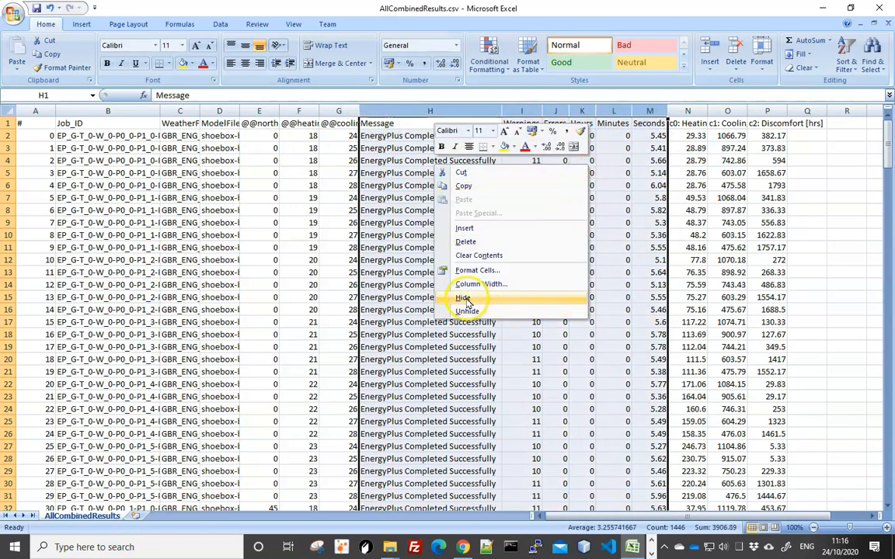
click(544, 241)
click(390, 147)
Fit the widths of the Heating, Cooling and Discomfort result columns to their contents.
click(380, 114)
drag(381, 114, 464, 112)
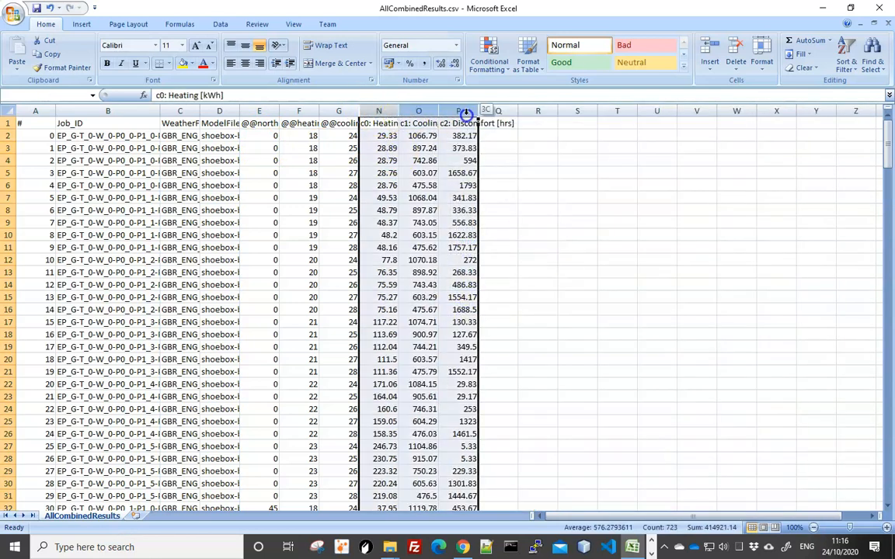
double_click(399, 114)
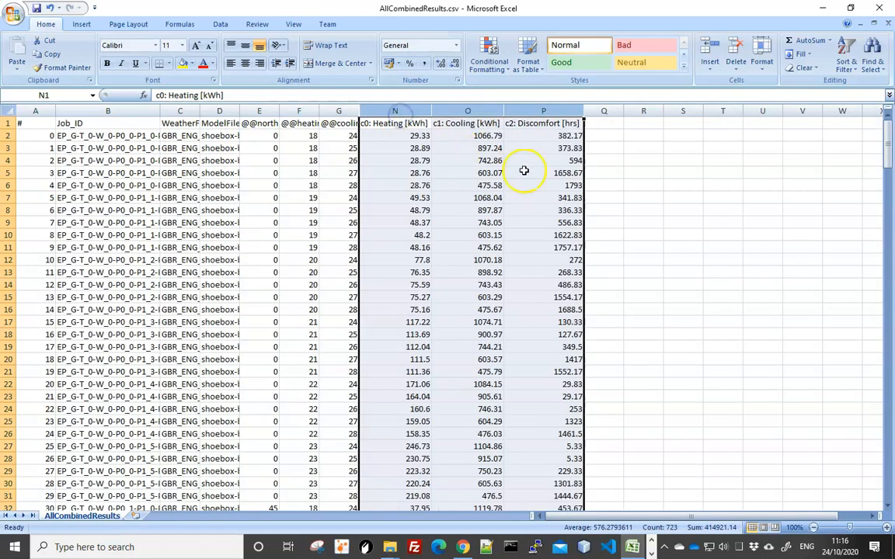
Turn on filtering for the header row of the combined results table.
click(535, 127)
click(538, 136)
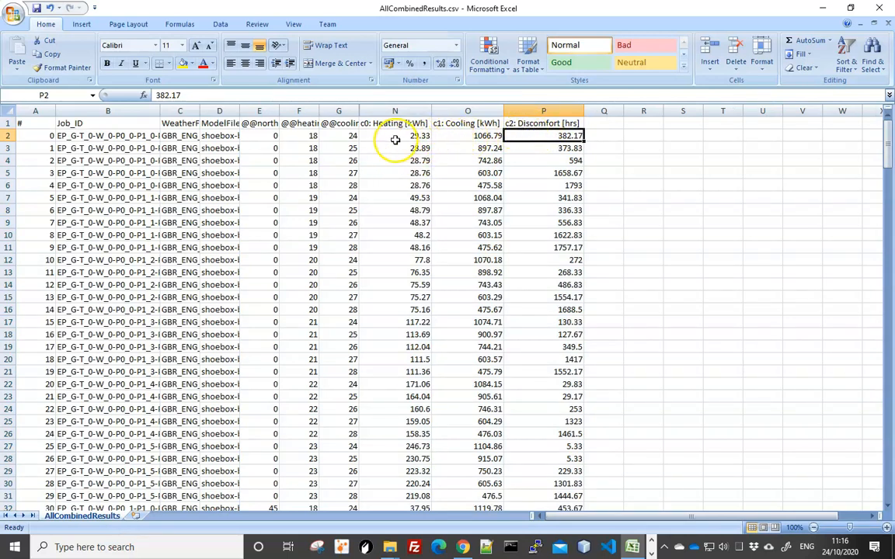
click(220, 24)
click(325, 55)
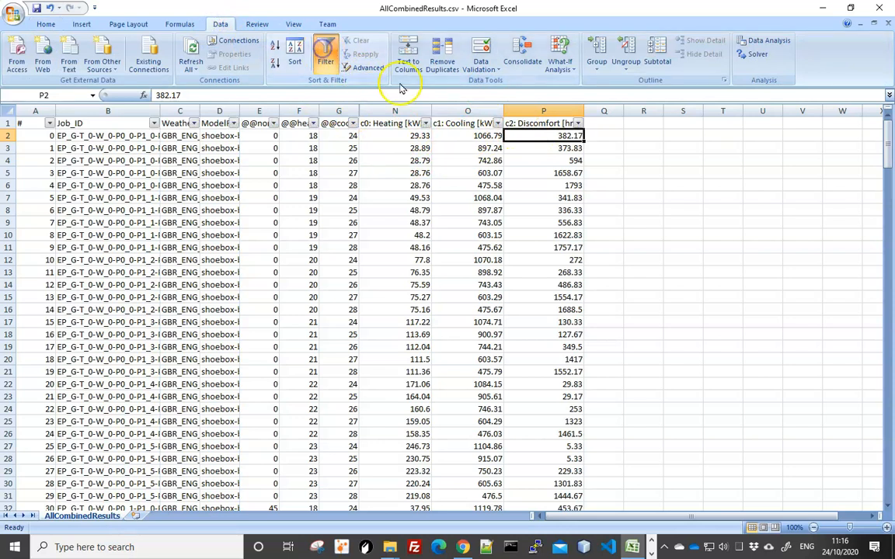
Sort the results table by discomfort hours from smallest to largest and check the heating and cooling loads of the first case.
click(579, 123)
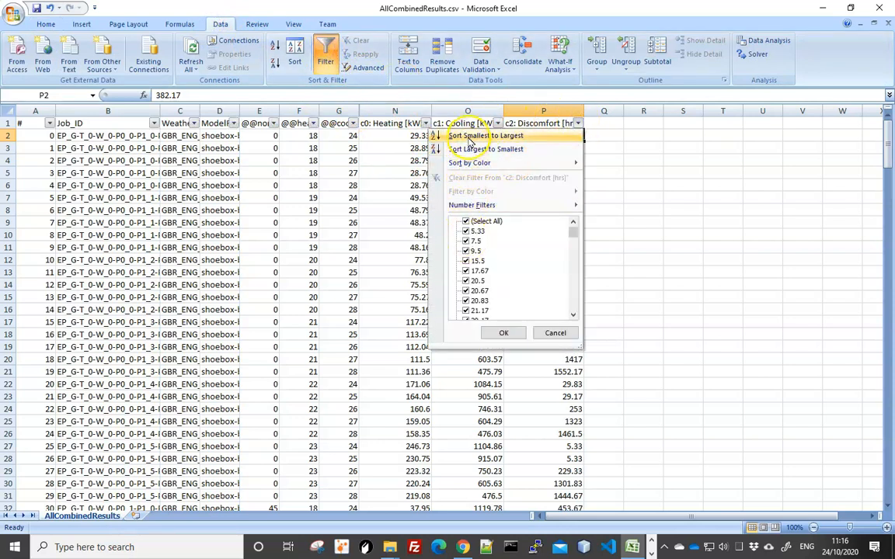
click(466, 136)
click(544, 160)
click(533, 135)
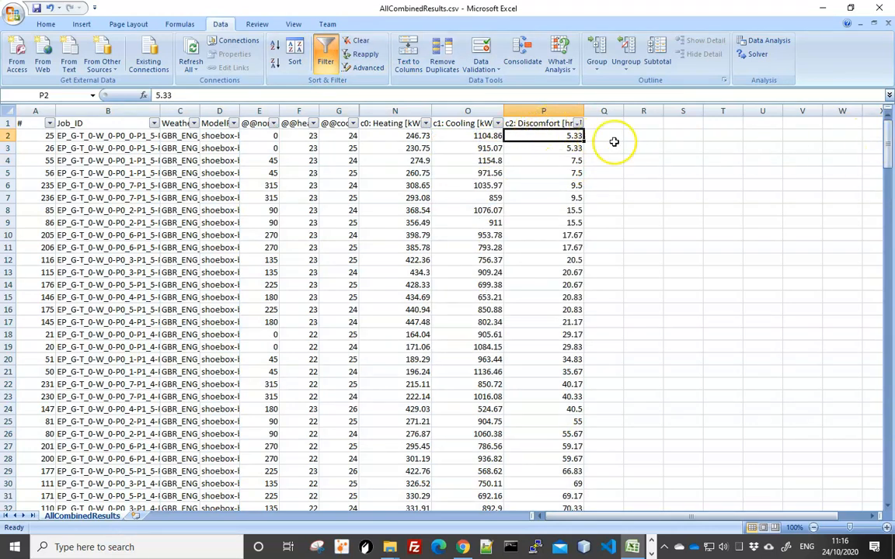
mouse_move(889, 142)
mouse_down()
mouse_move(890, 507)
mouse_move(891, 141)
mouse_up()
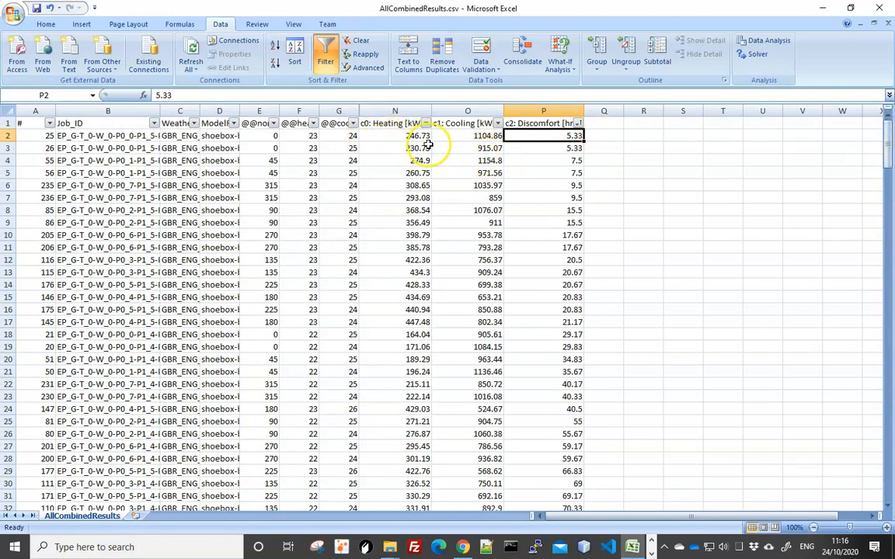
click(374, 136)
click(472, 135)
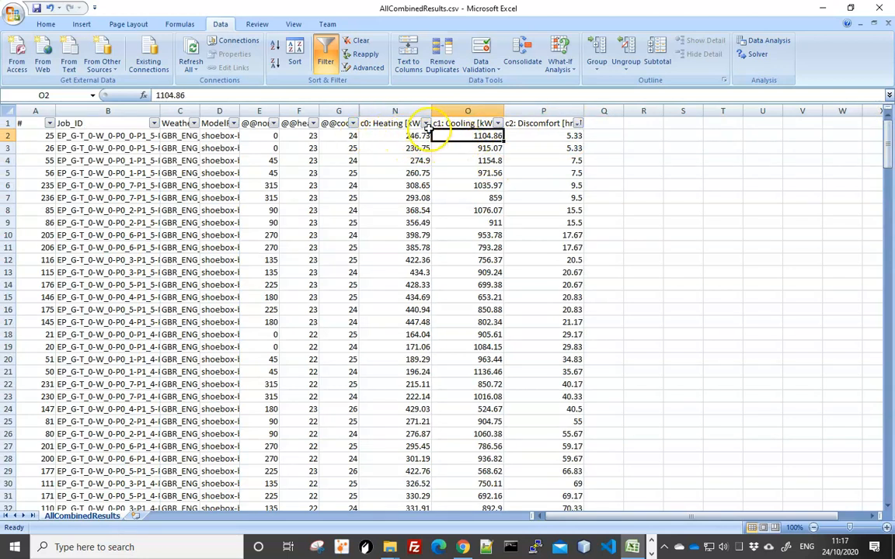
Sort the results table by the Heating column from smallest to largest.
click(425, 122)
click(325, 136)
click(474, 185)
click(386, 181)
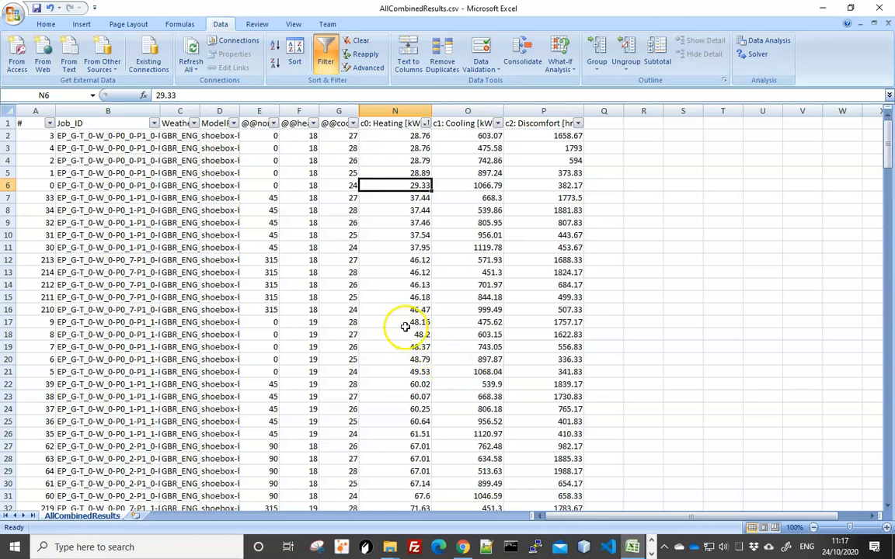
Switch to the Word document that lists the prerequisites, parameters and results of the exercise.
click(653, 546)
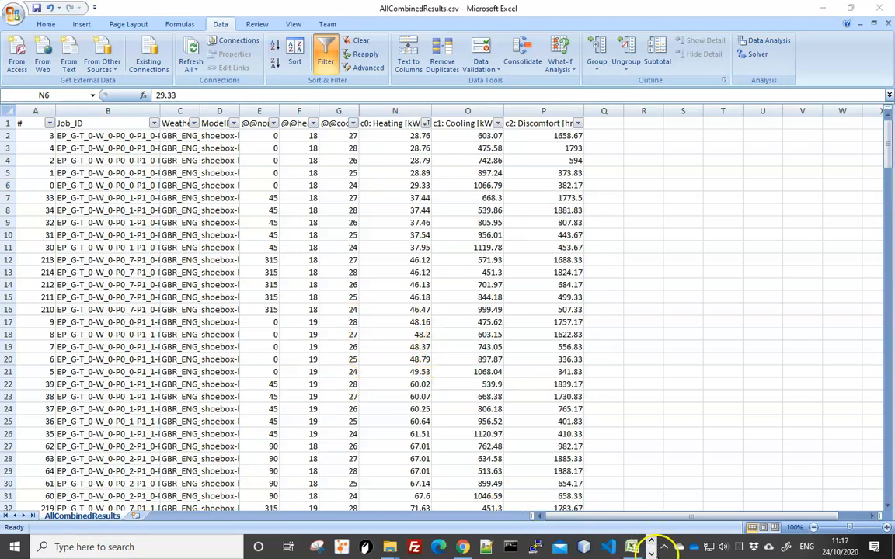
click(652, 552)
click(320, 548)
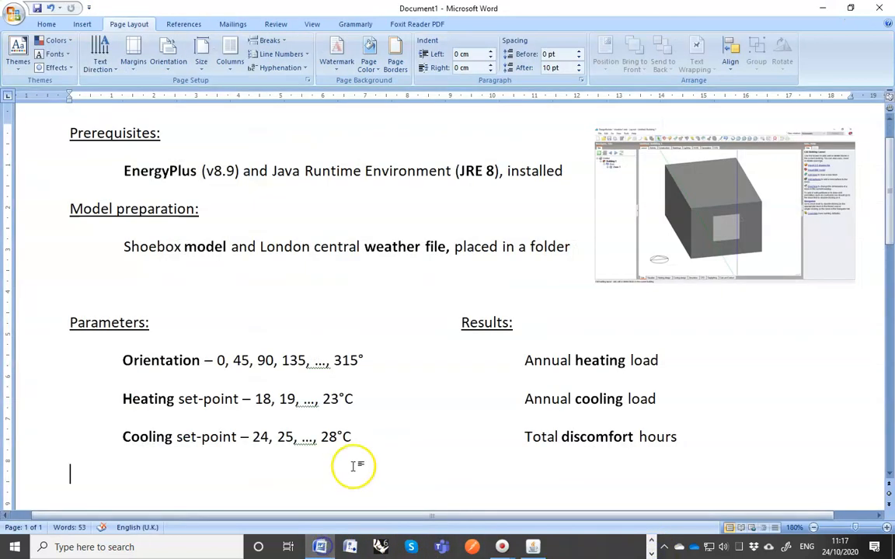